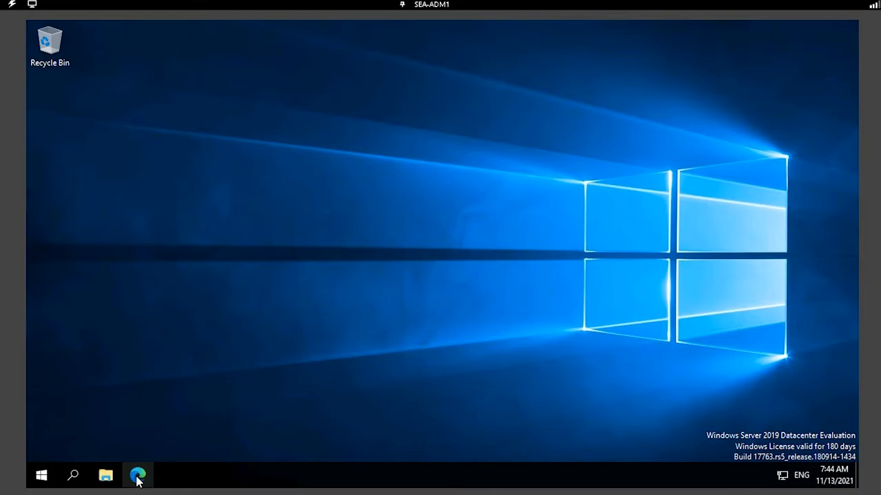
Open the Windows Admin Center bookmark in Edge and sign in with the domain administrator account.
left_click(138, 478)
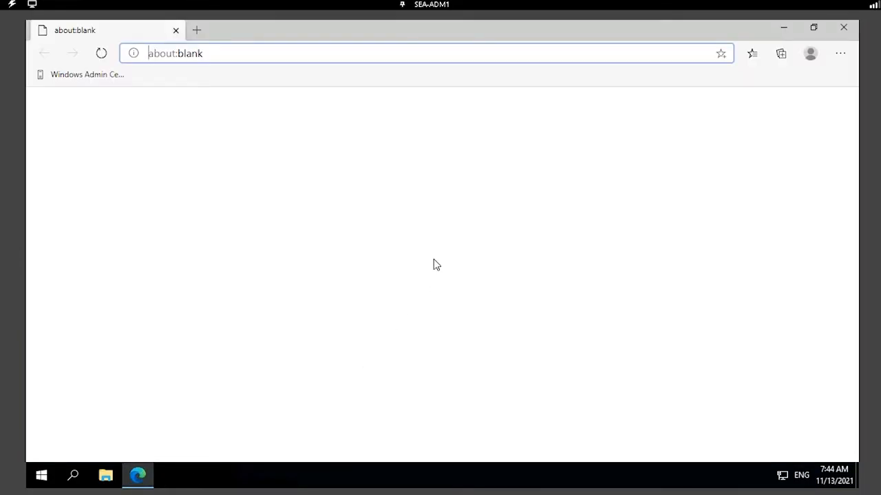
left_click(65, 77)
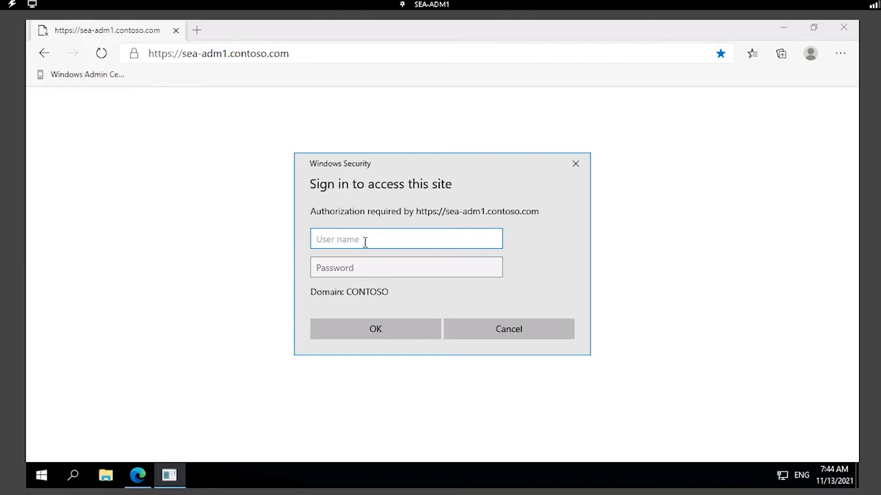
type("Contoso\\Administrator")
key("Tab")
type("Pa55w.rd")
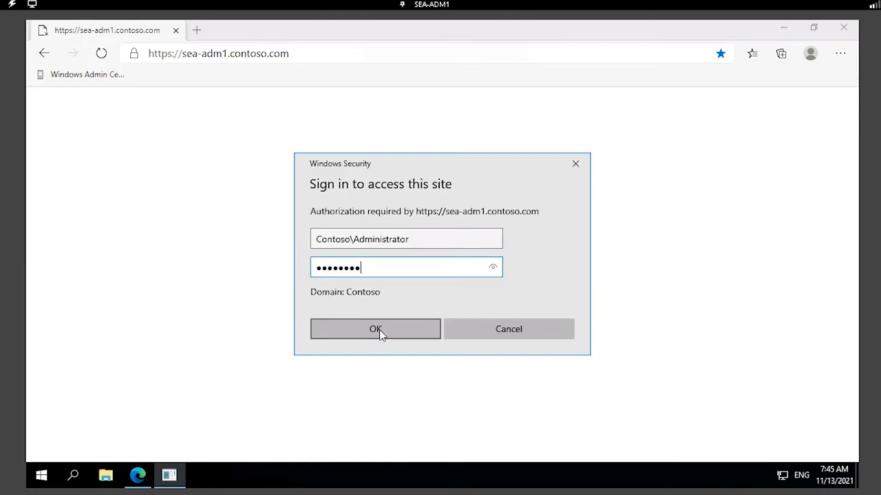
left_click(376, 330)
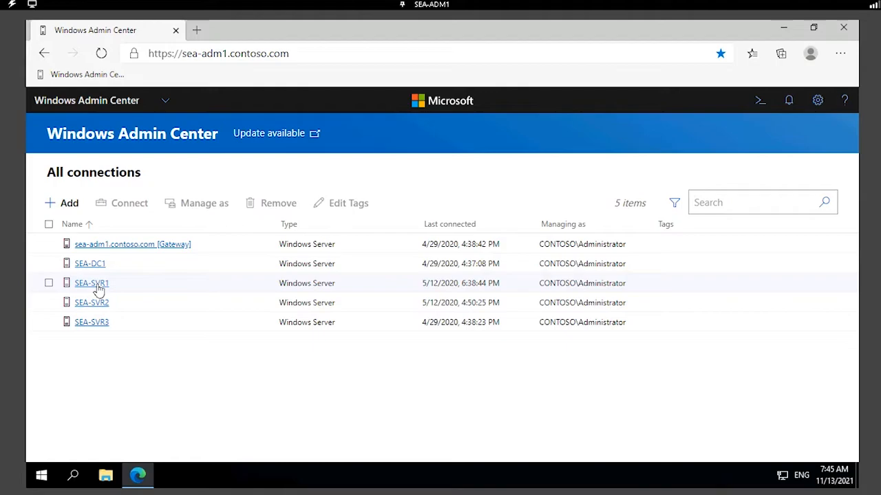
Connect to SEA-SVR1 using the saved domain administrator credentials as another account.
left_click(98, 289)
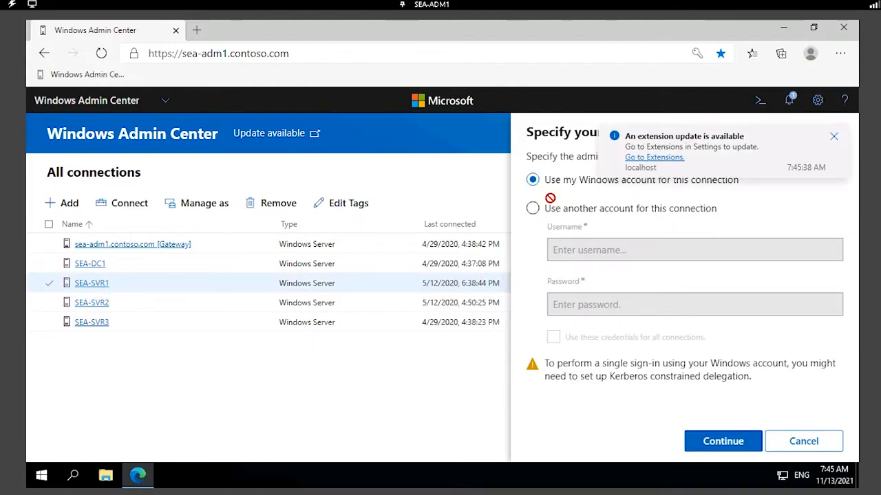
left_click(833, 137)
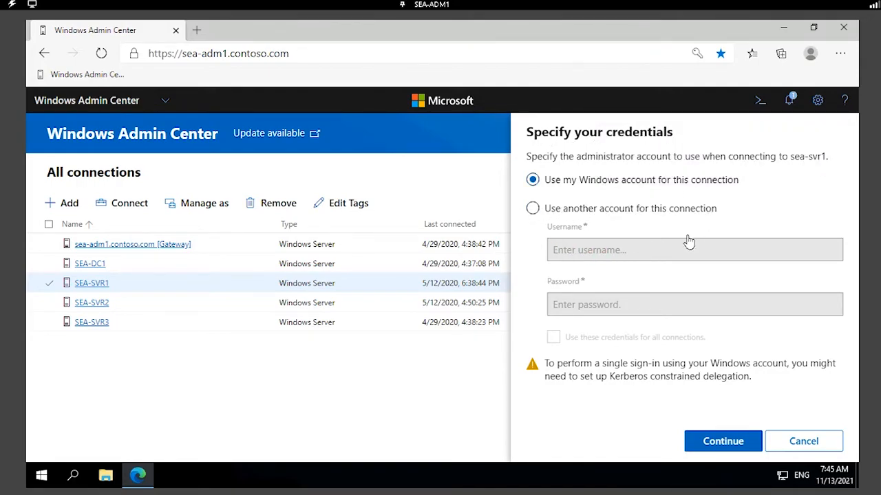
left_click(534, 209)
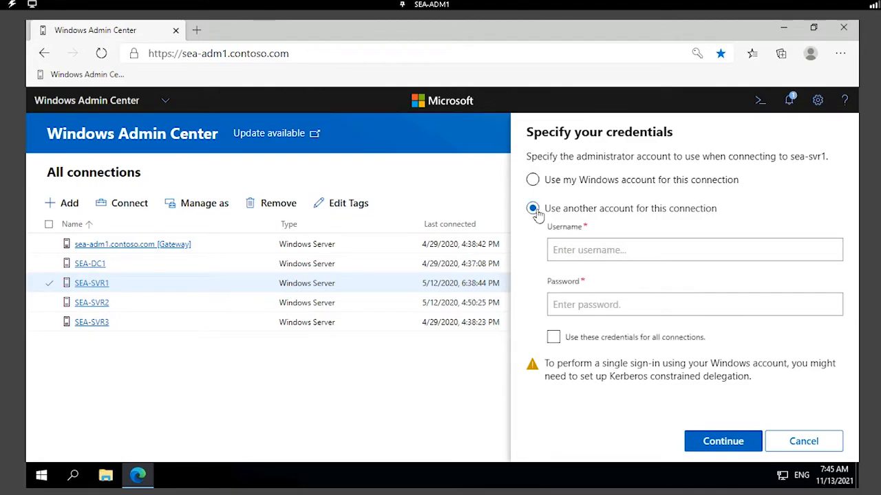
left_click(600, 251)
left_click(608, 277)
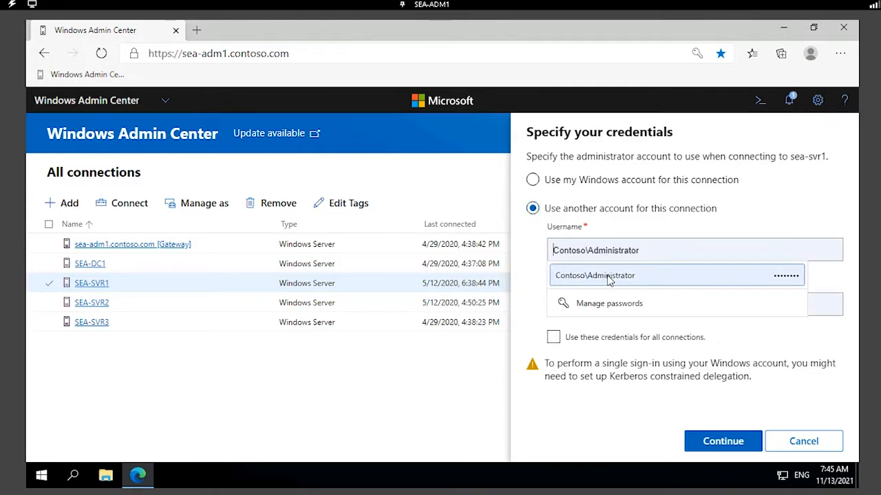
left_click(719, 441)
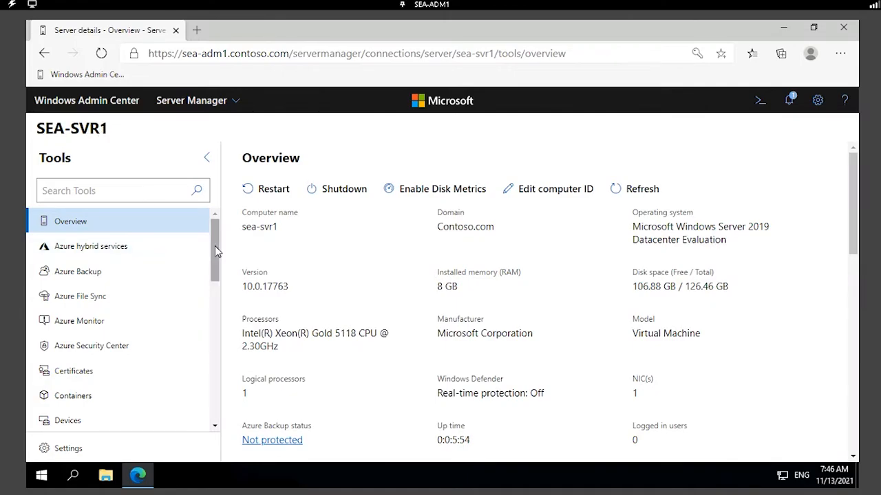
Open the Roles & features tool for SEA-SVR1.
scroll(215, 246, "down", 2)
scroll(215, 249, "down", 1)
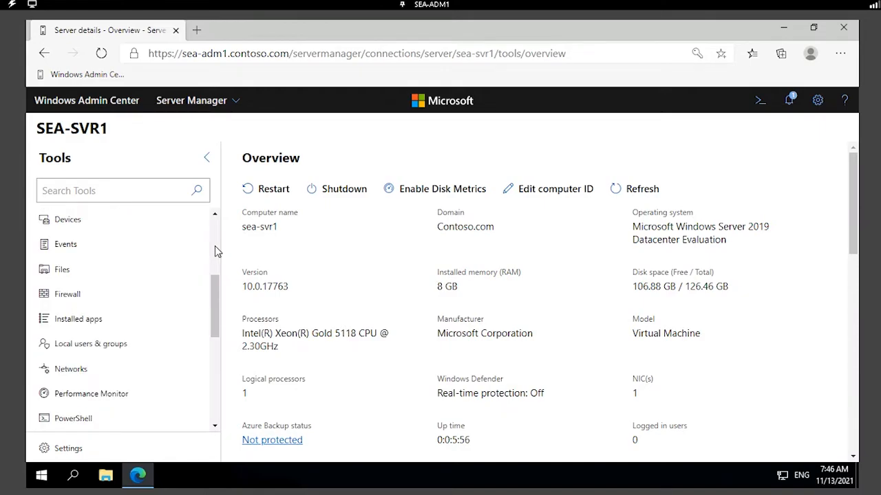
scroll(214, 249, "down", 1)
scroll(214, 248, "down", 1)
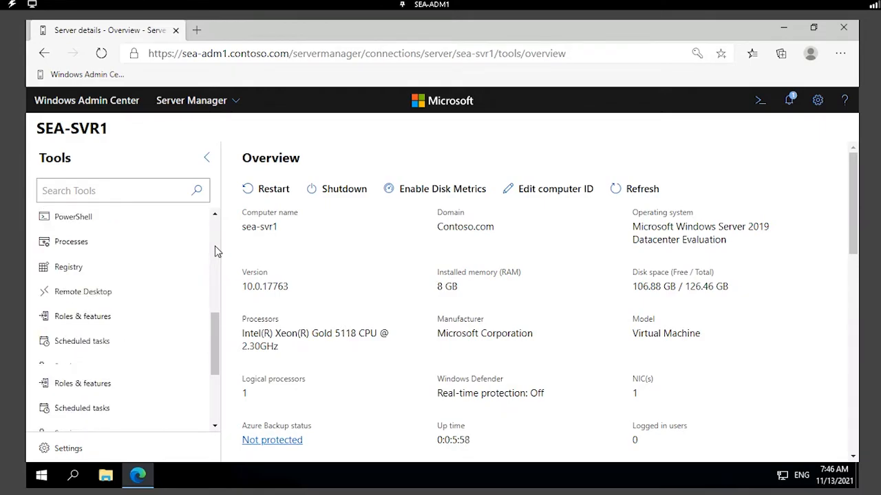
scroll(215, 248, "down", 1)
scroll(214, 249, "up", 1)
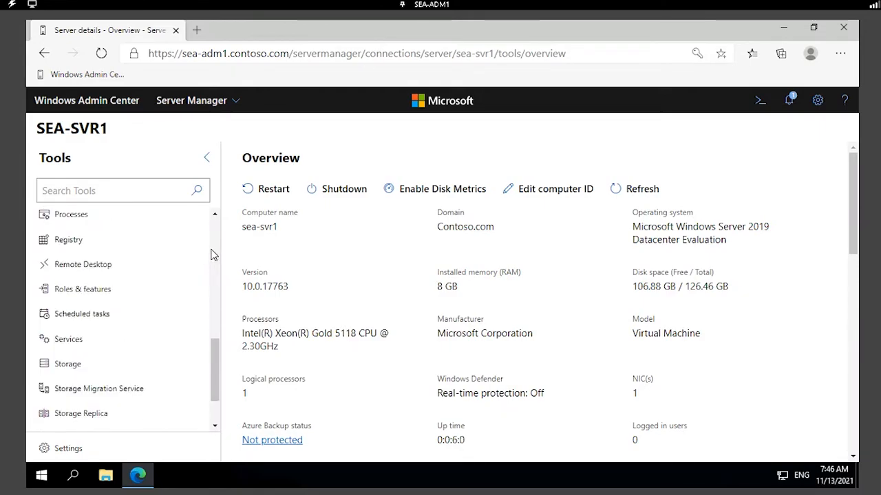
left_click(109, 296)
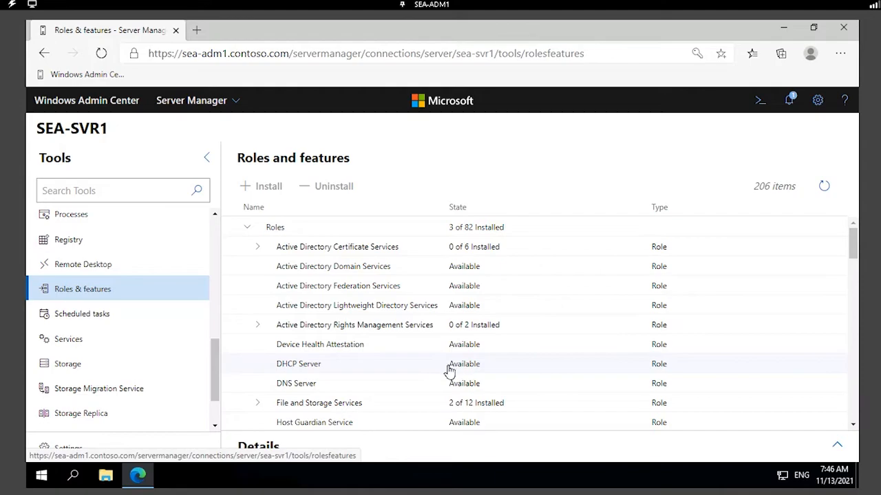
Select the DHCP Server role and start its installation.
left_click(266, 364)
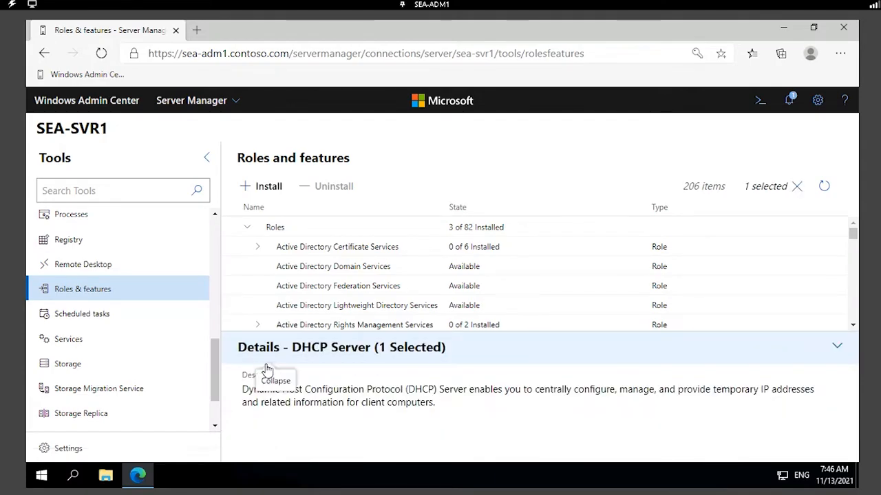
scroll(330, 293, "down", 3)
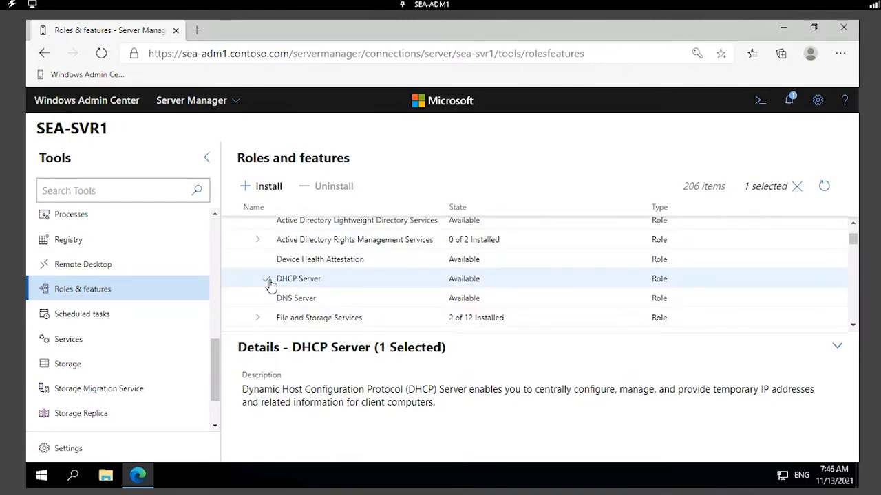
left_click(269, 187)
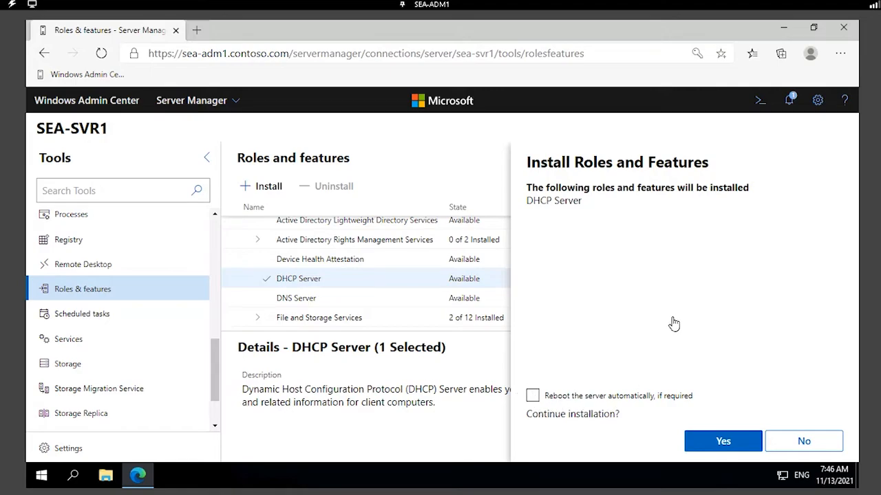
Confirm the DHCP Server install, check its success under Info notifications, then minimize Edge.
left_click(741, 443)
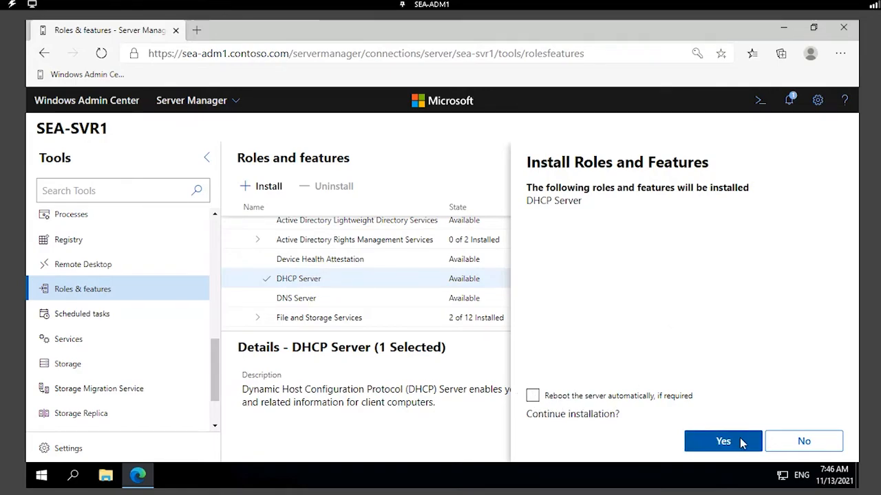
left_click(789, 101)
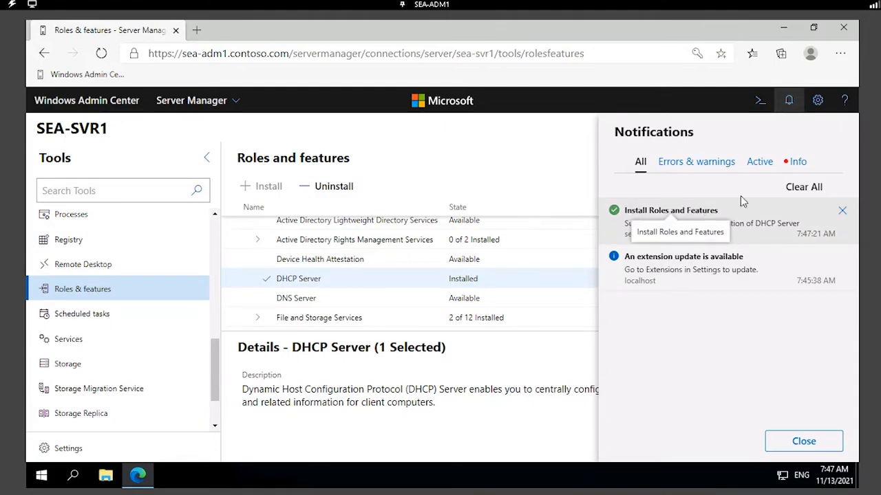
left_click(798, 162)
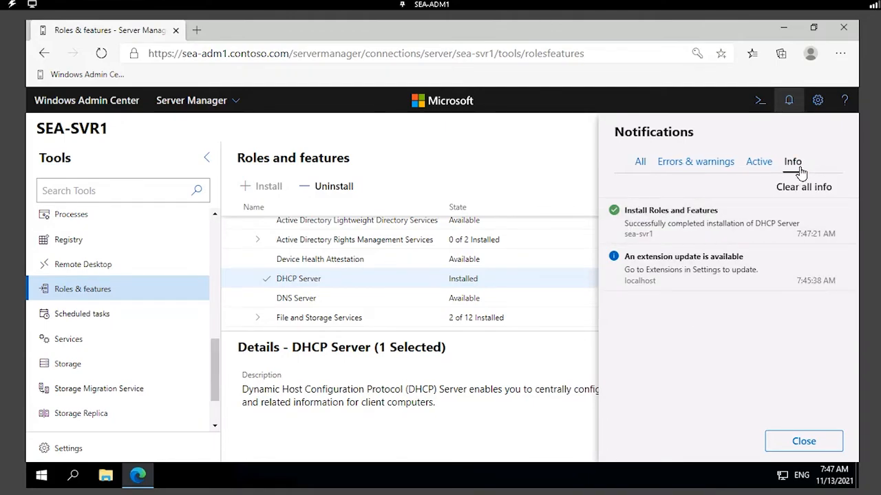
left_click(789, 31)
left_click(41, 477)
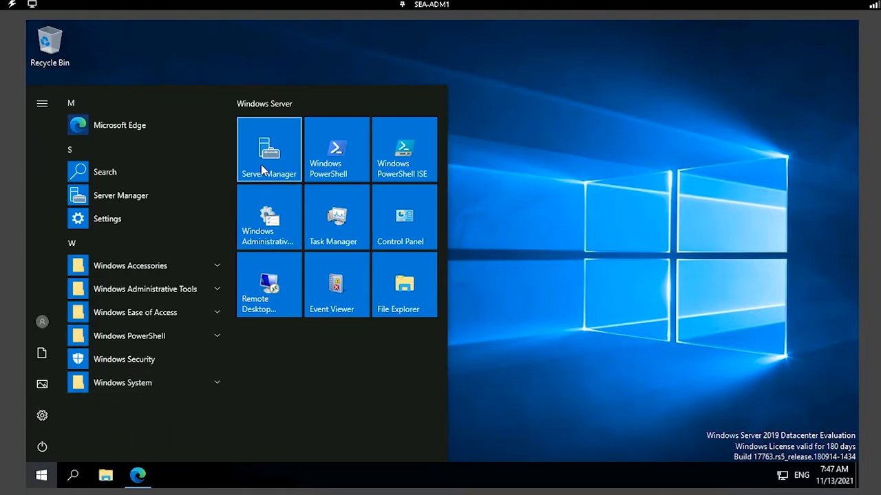
Launch Server Manager, refresh the dashboard, and view the pending DHCP post-deployment task.
left_click(263, 168)
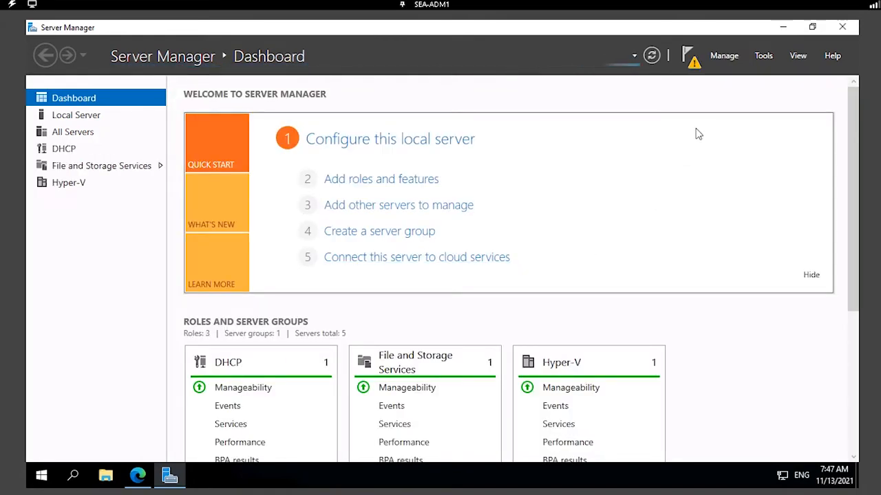
left_click(652, 59)
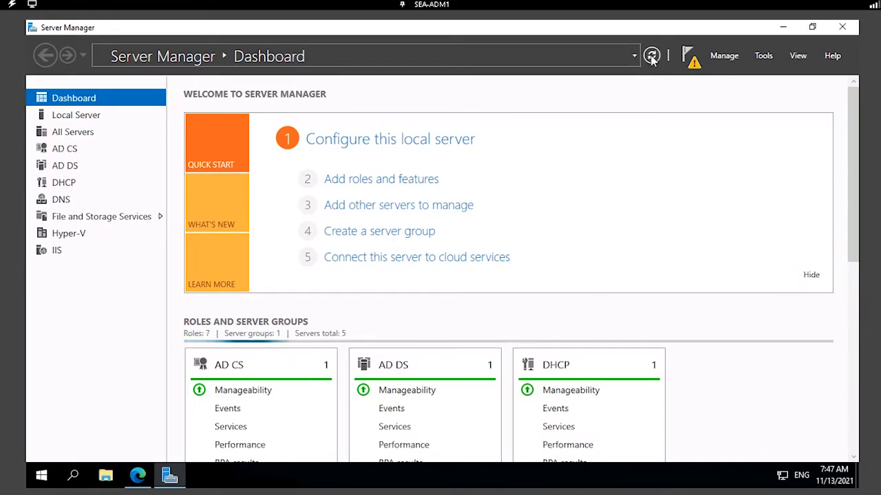
left_click(685, 56)
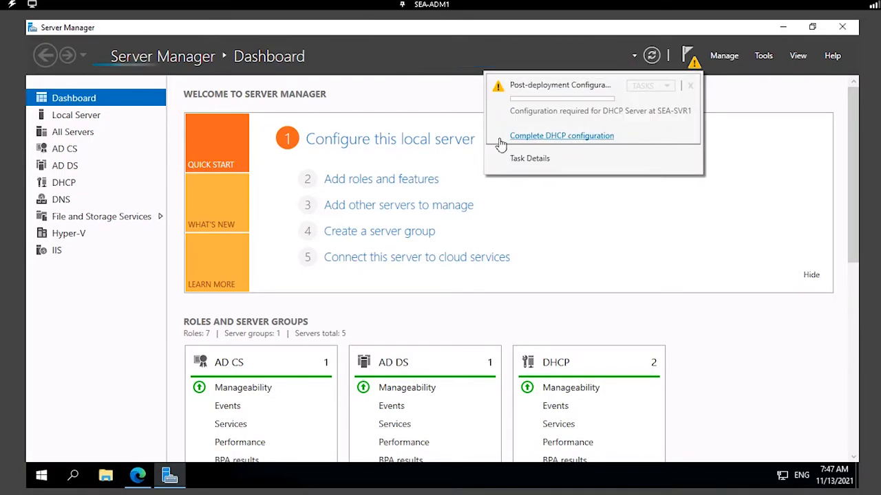
Run the DHCP post-install wizard to create security groups and authorize SEA-SVR1 in AD DS.
left_click(576, 141)
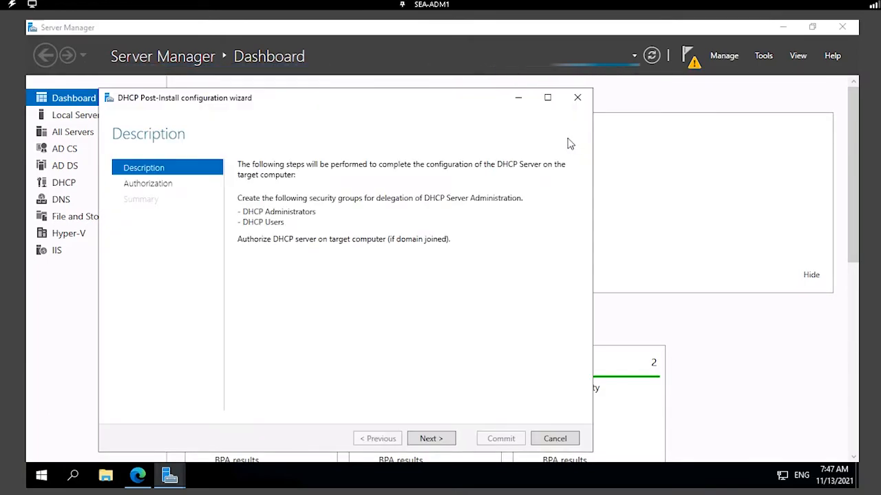
left_click_drag(445, 104, 517, 80)
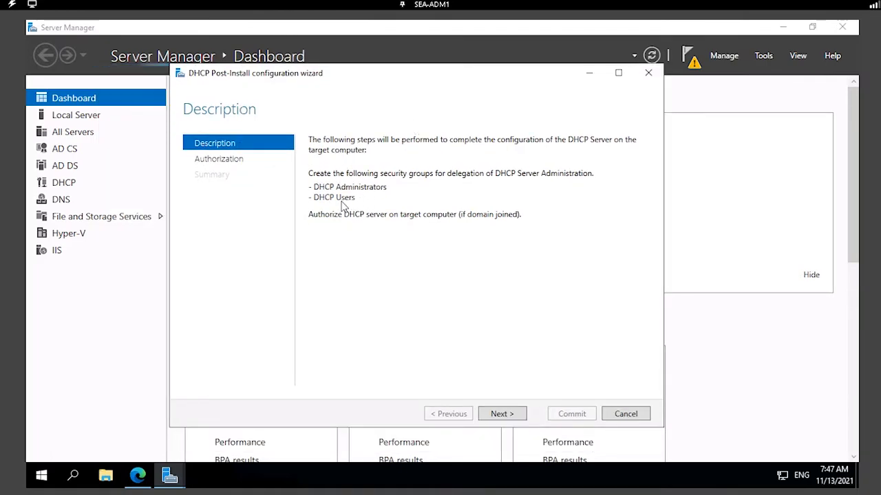
left_click(503, 414)
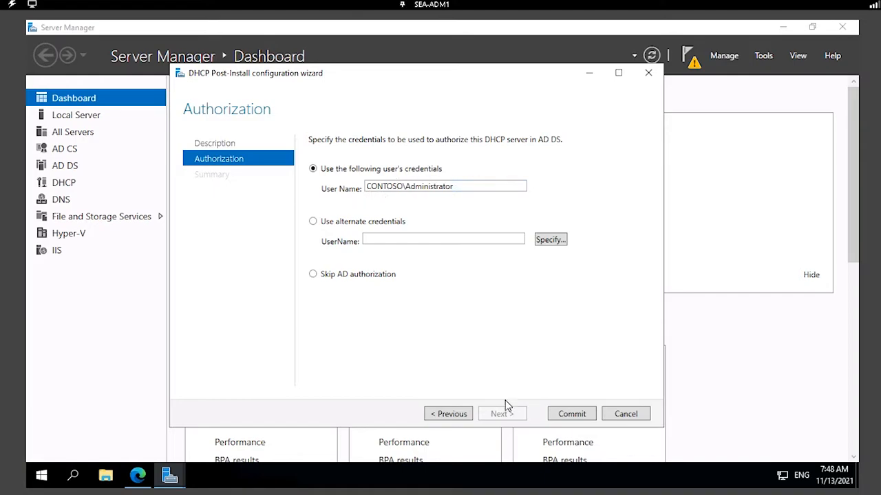
left_click(571, 414)
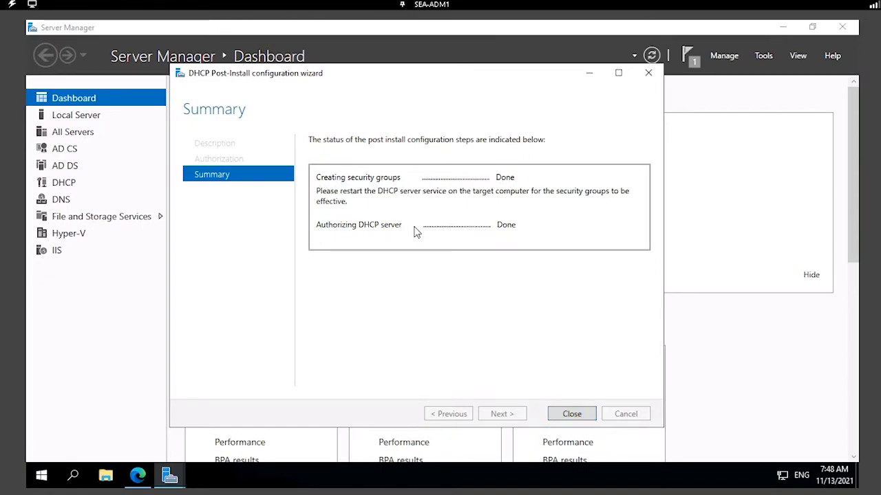
left_click(571, 415)
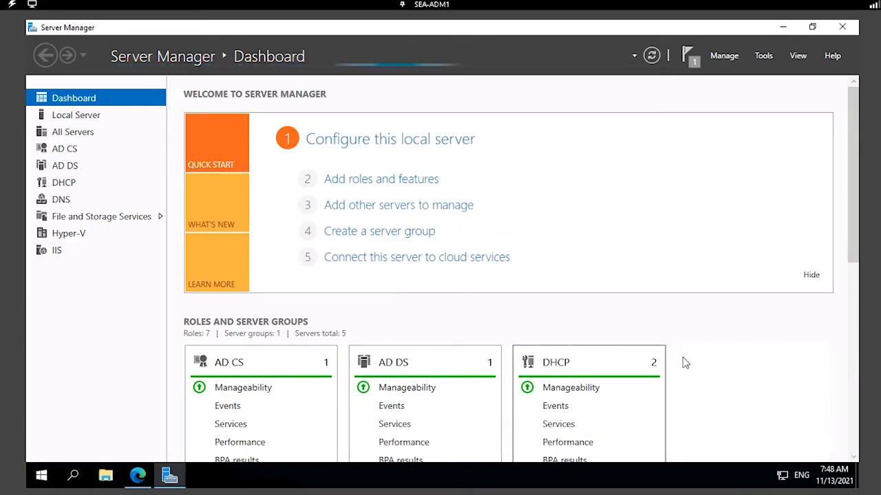
Minimize Server Manager, dismiss Windows Admin Center notifications, and close the Edge window.
left_click(781, 29)
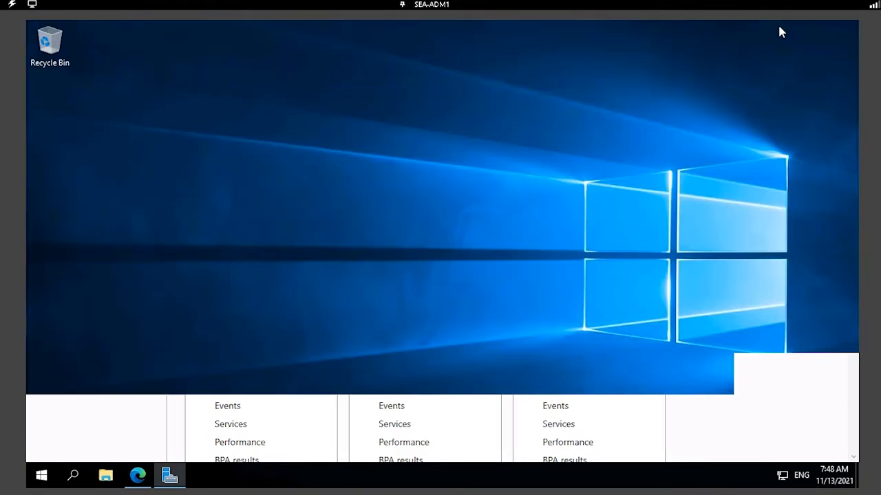
left_click(141, 475)
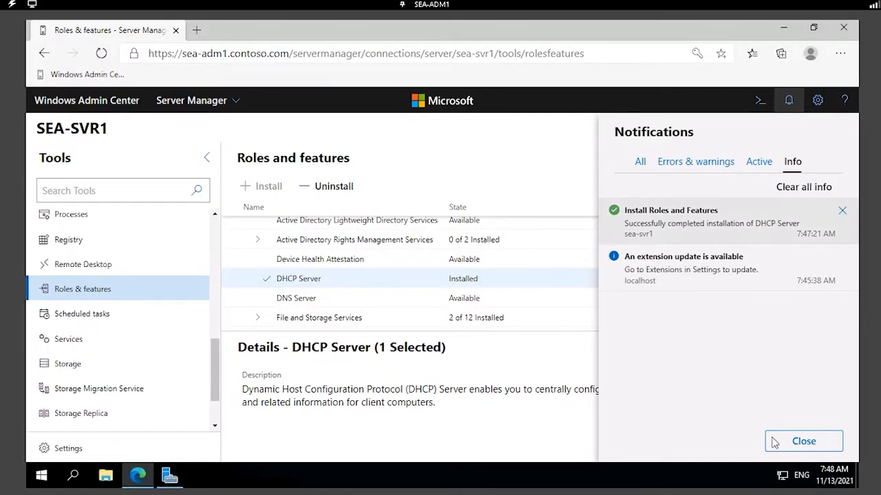
left_click(801, 442)
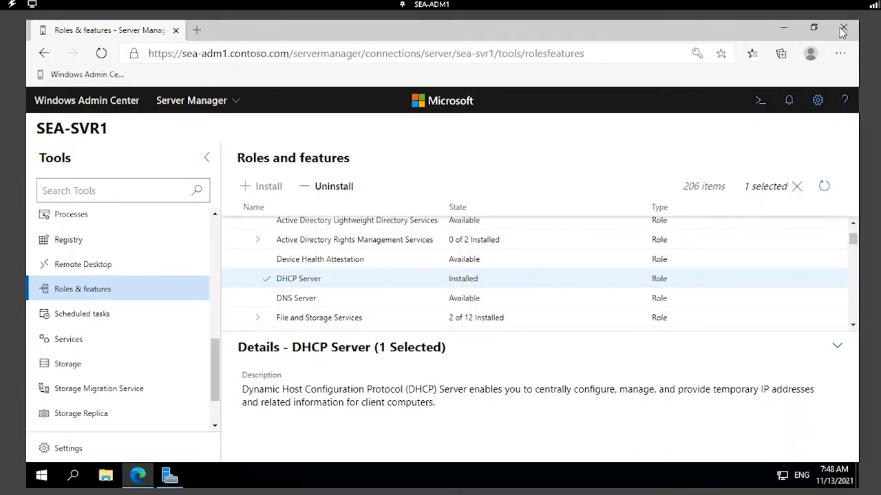
scroll(137, 291, "down", 1)
scroll(140, 291, "up", 7)
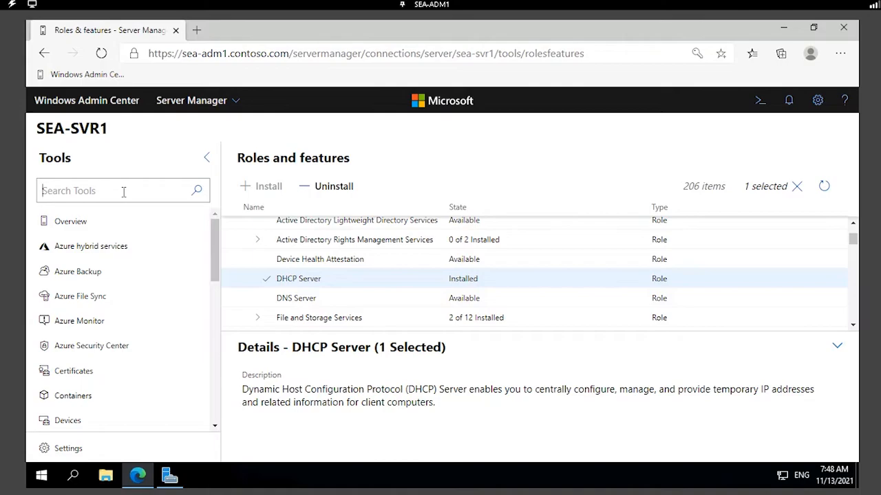
type("dhcp")
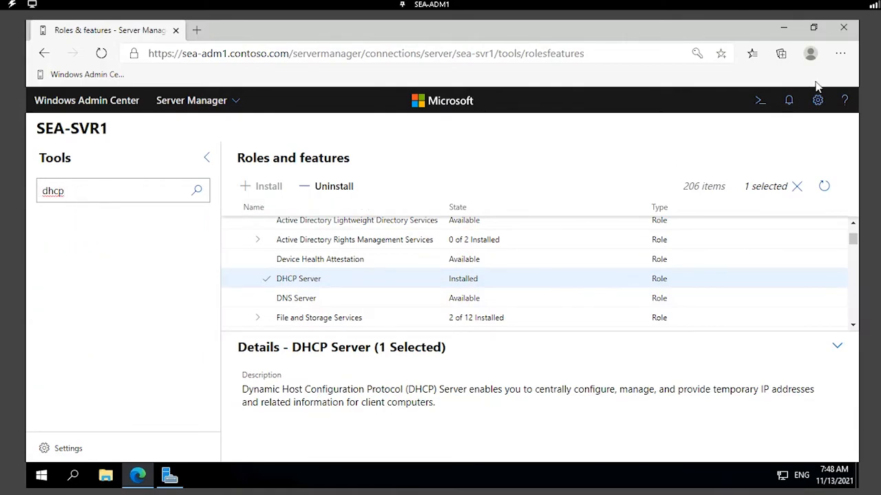
left_click(845, 29)
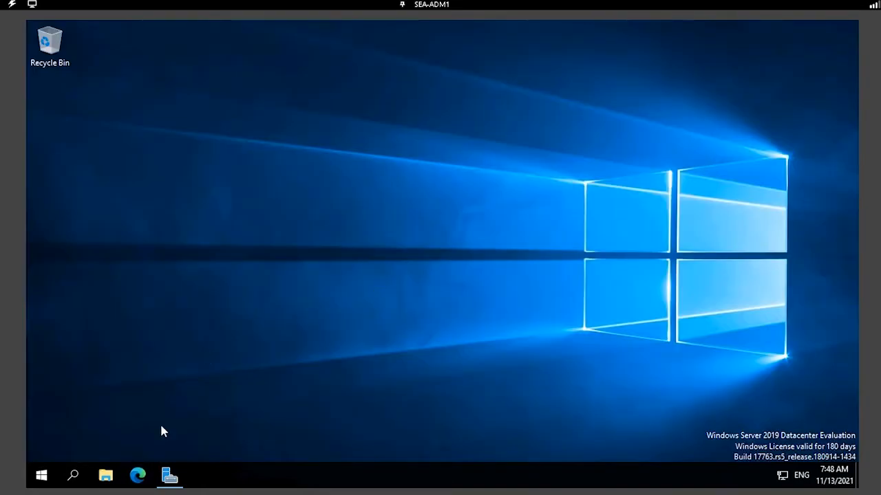
Reopen Windows Admin Center in Edge and sign in to the gateway.
left_click(138, 475)
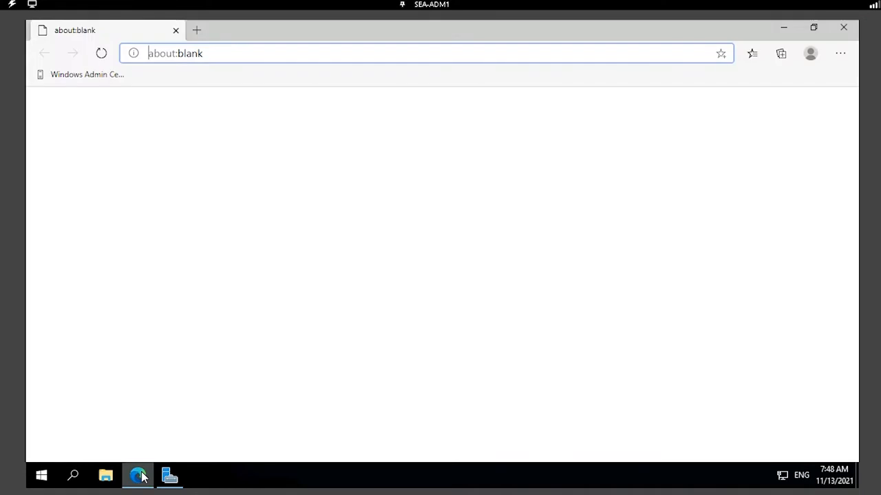
left_click(94, 78)
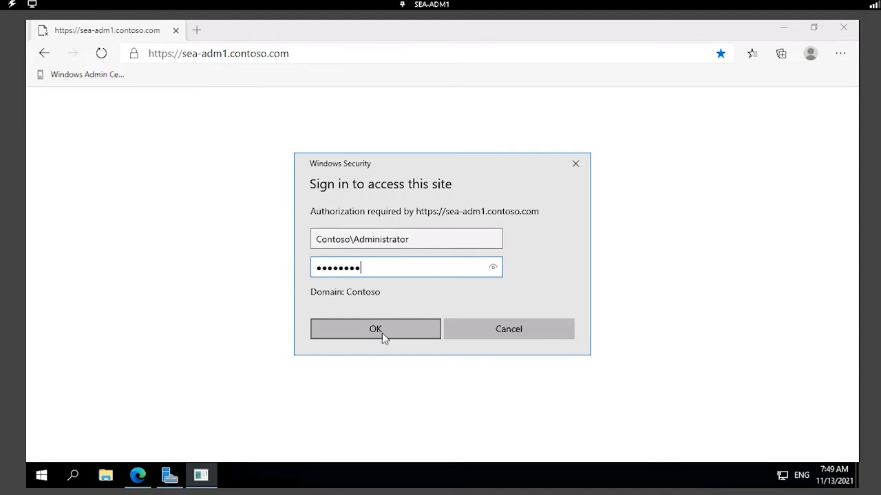
left_click(382, 333)
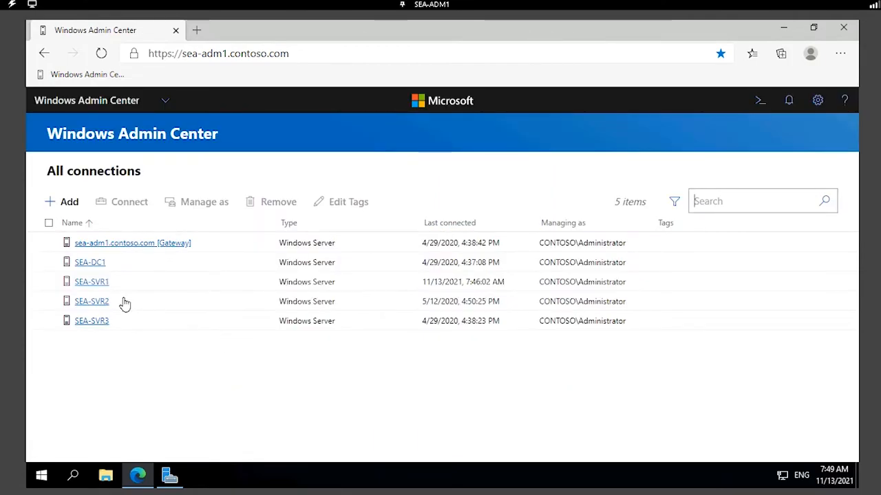
Connect to SEA-SVR1 with the saved domain administrator credentials.
left_click(92, 283)
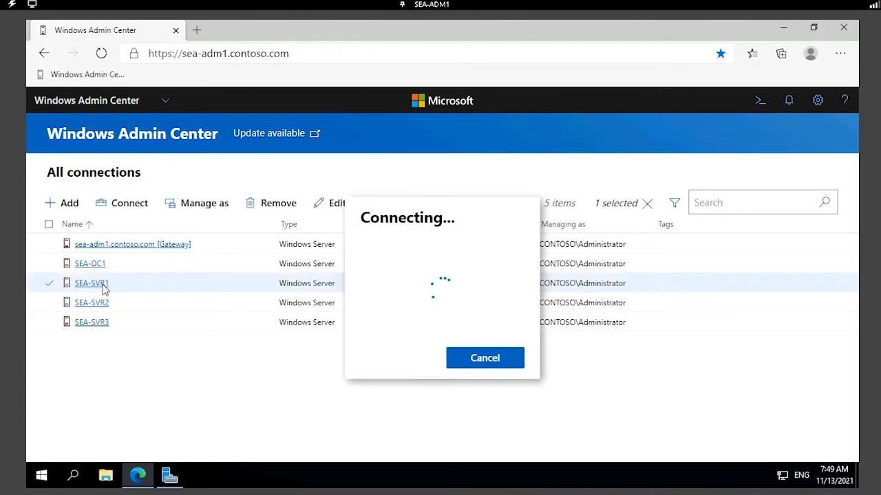
left_click(534, 209)
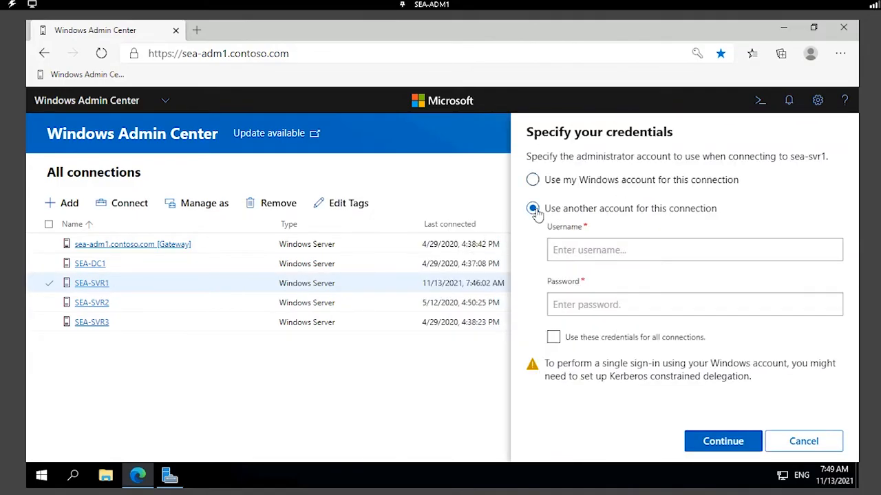
left_click(588, 250)
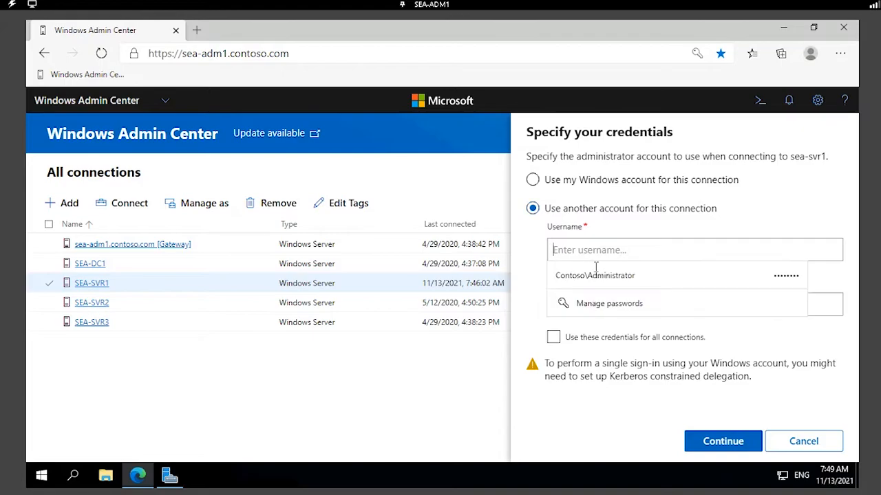
left_click(601, 275)
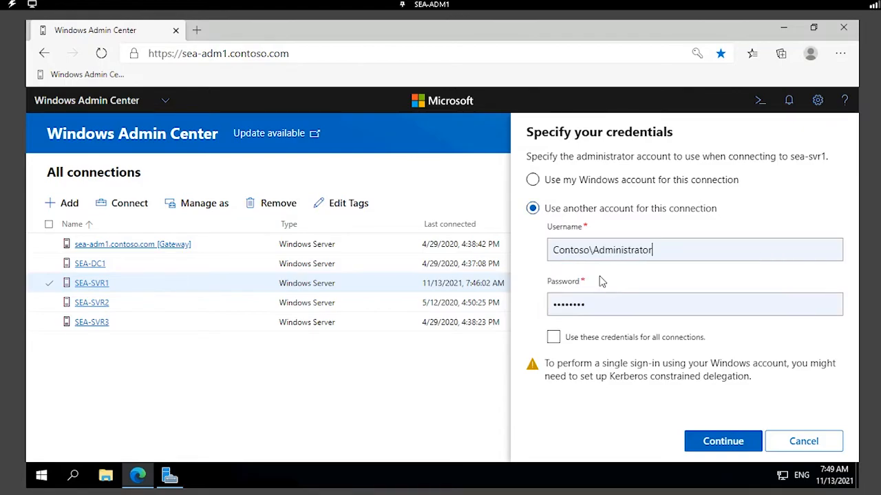
left_click(718, 443)
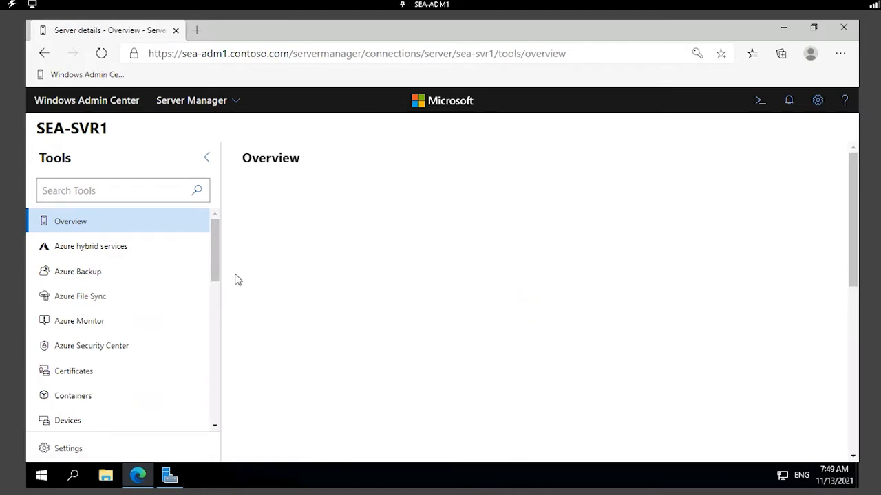
Search the tools for 'dhcp' and open the DHCP tool, noting the missing RSAT message.
left_click(132, 192)
type("dhcp")
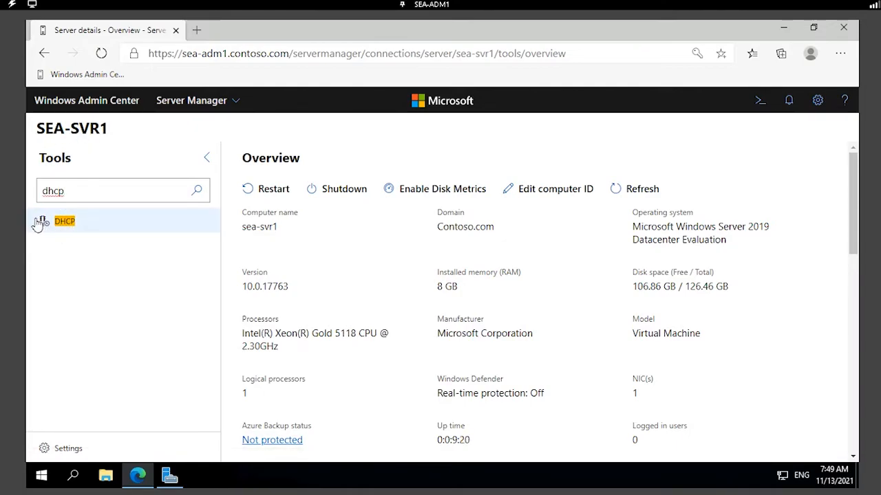
left_click(69, 224)
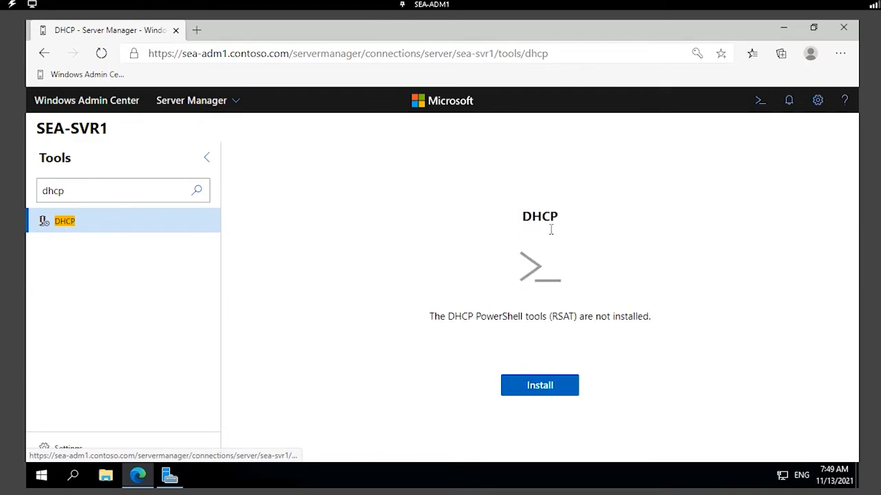
left_click_drag(475, 318, 655, 318)
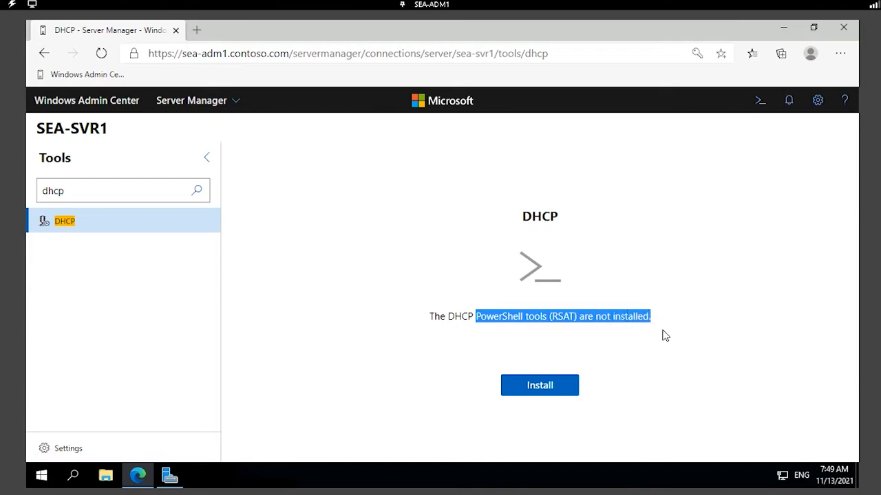
left_click(558, 394)
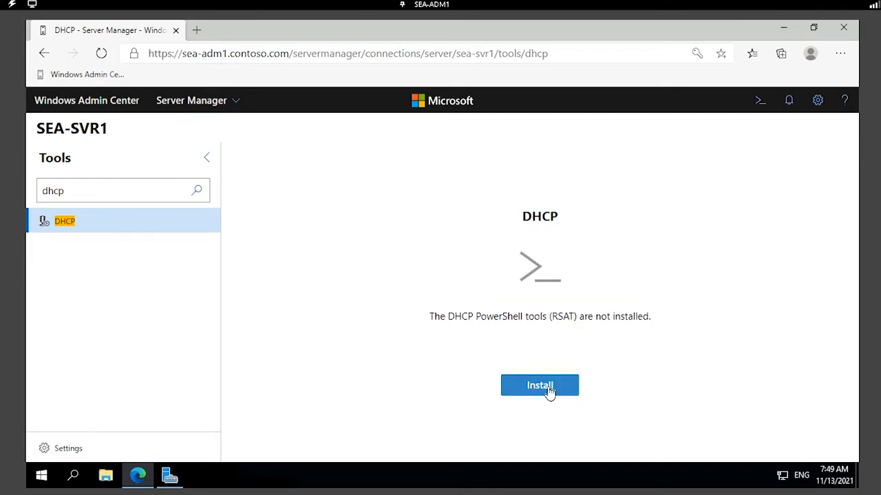
Install the DHCP PowerShell tools and dismiss the success notification.
left_click(549, 389)
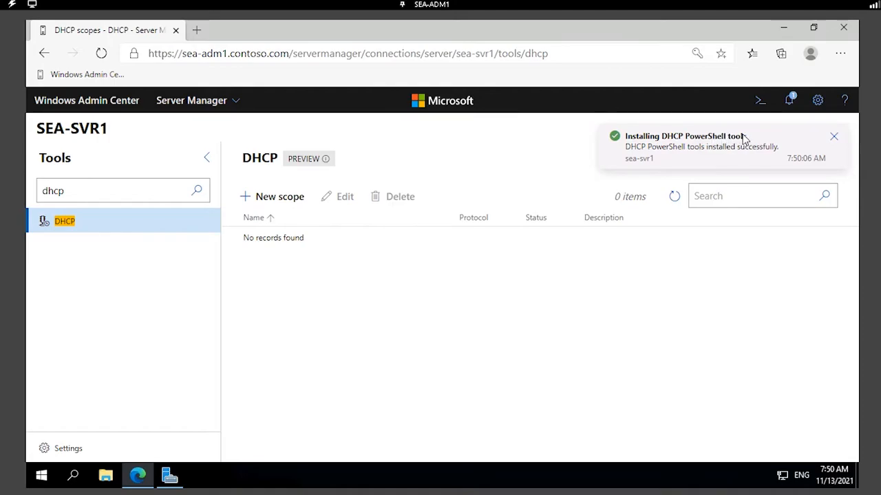
left_click(834, 136)
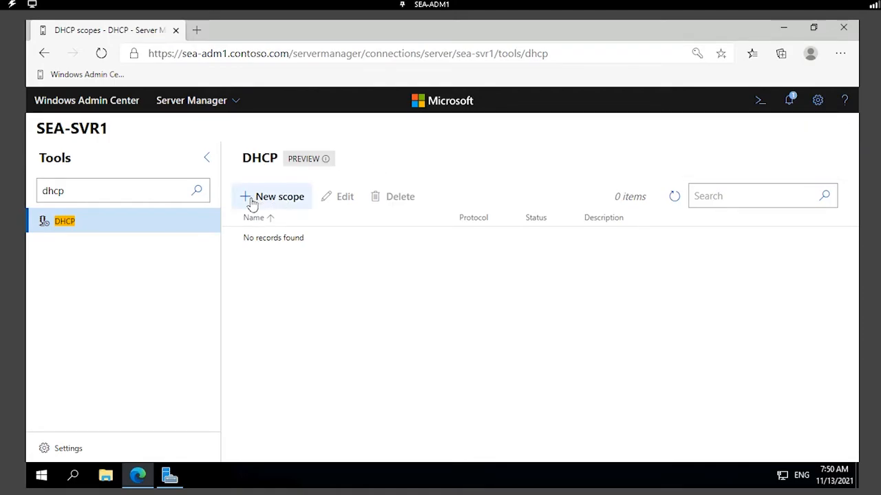
Start a new IPv4 DHCP scope named 'Client DHCP'.
left_click(291, 200)
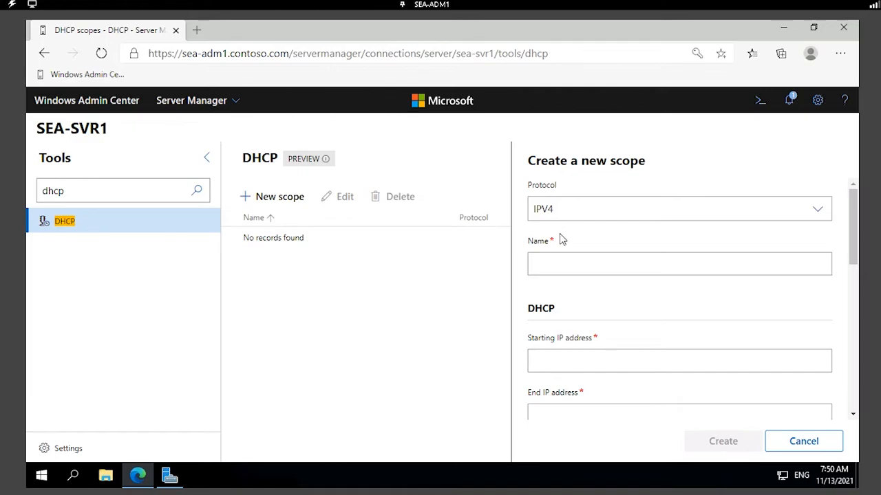
left_click(600, 207)
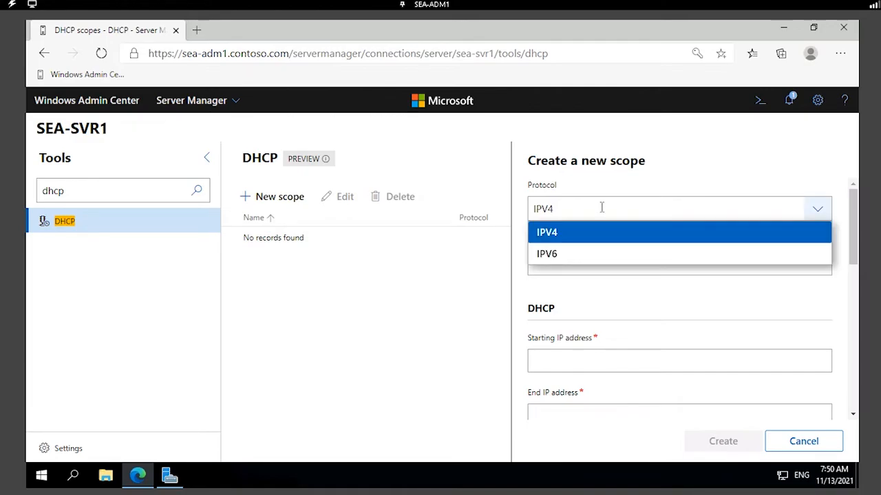
left_click(551, 233)
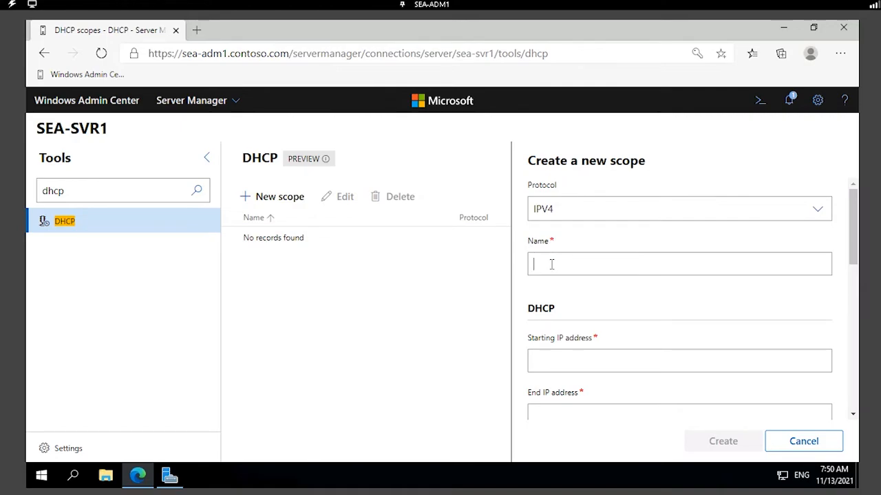
left_click(551, 264)
type("Client")
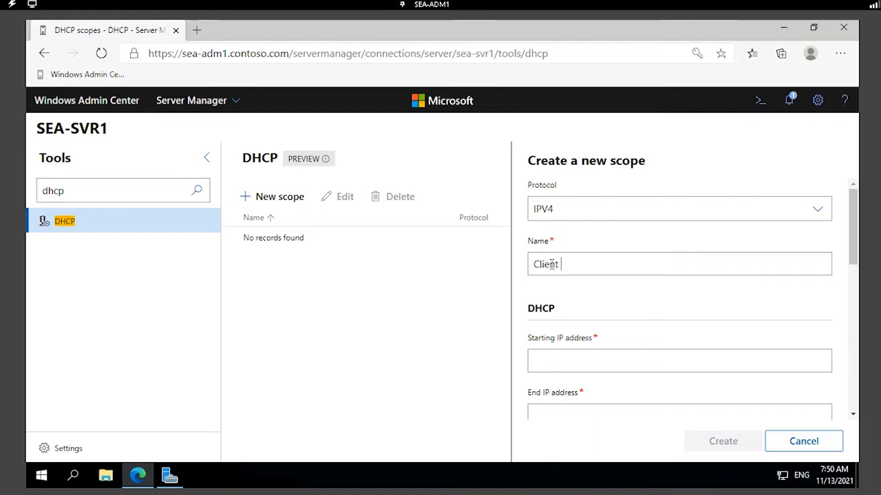
type(" DHCP")
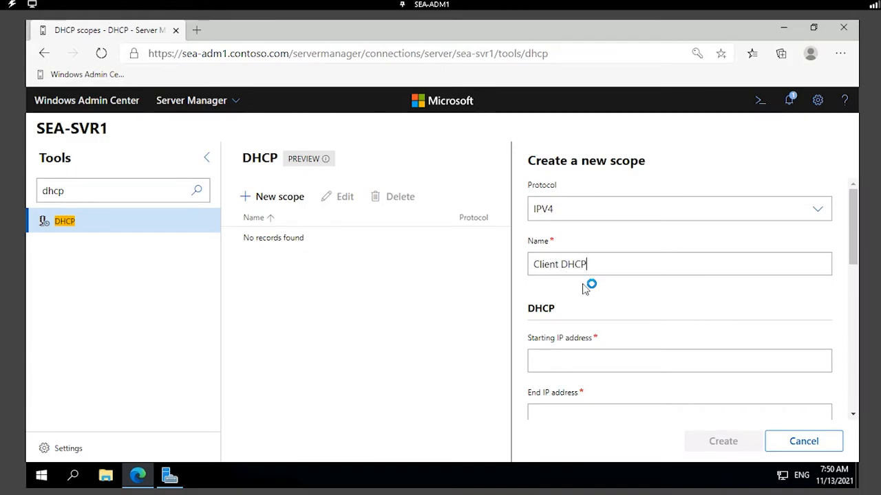
Enter the scope's address range: start 10.100.150.50, end 10.100.150.254.
scroll(583, 289, "down", 1)
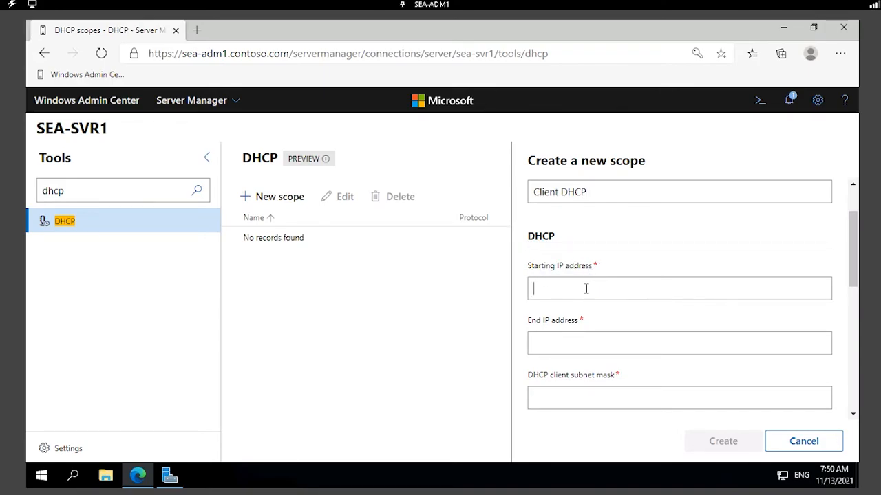
left_click(585, 288)
type("10")
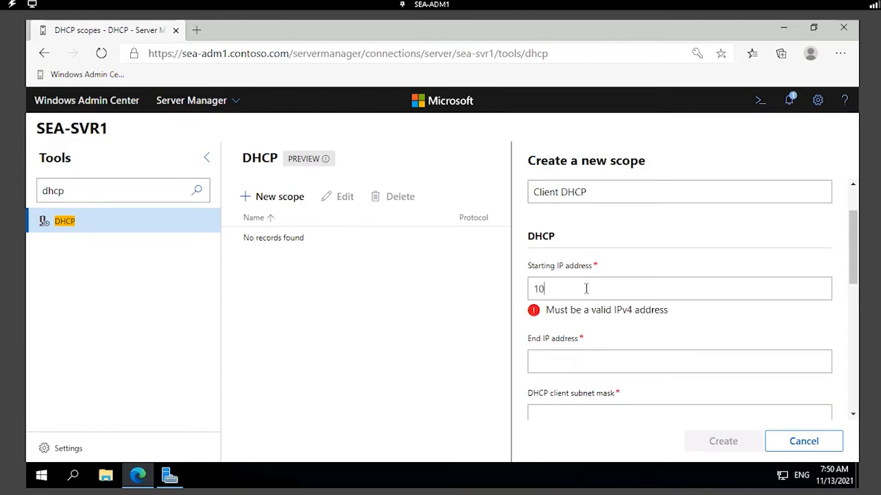
type(".100.150.50")
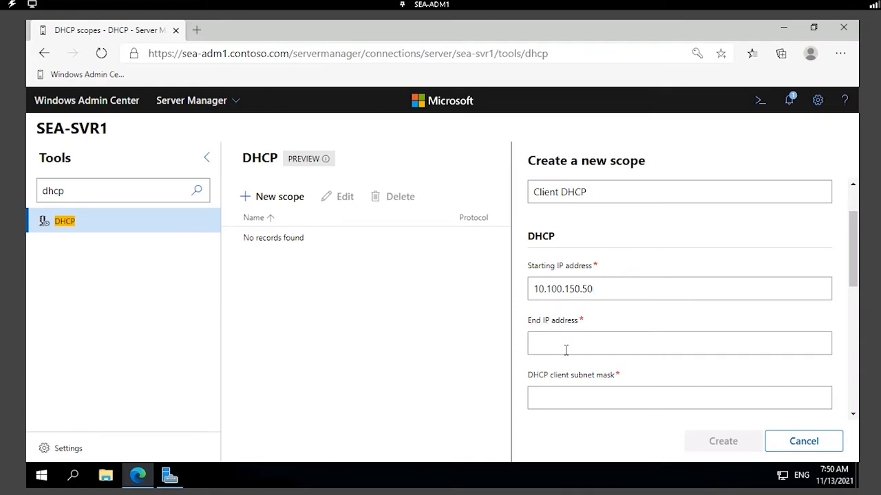
type("10.100")
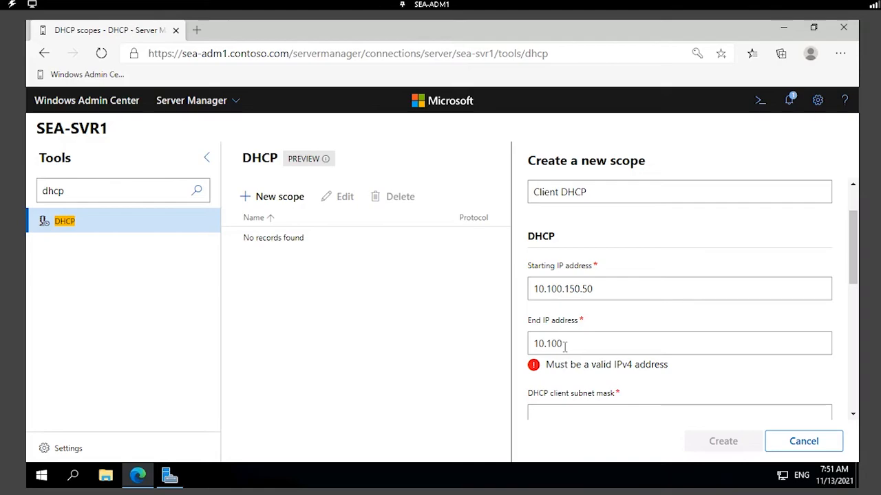
type(".150.254")
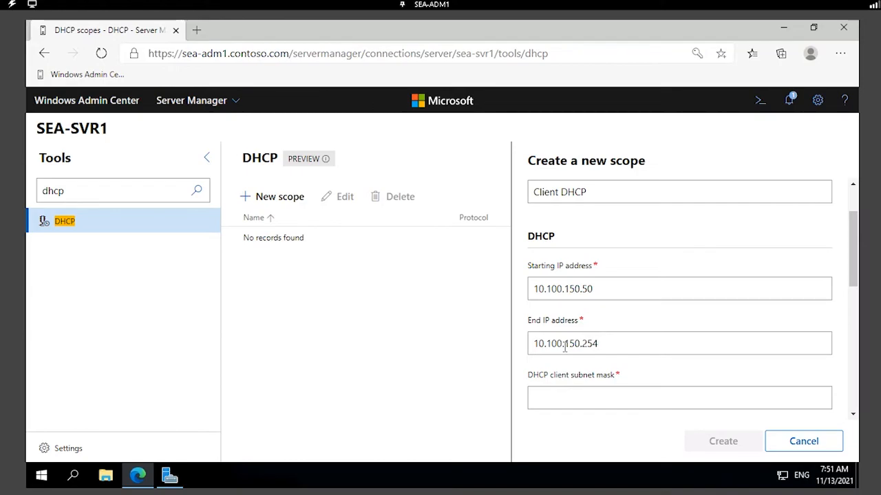
scroll(564, 346, "down", 1)
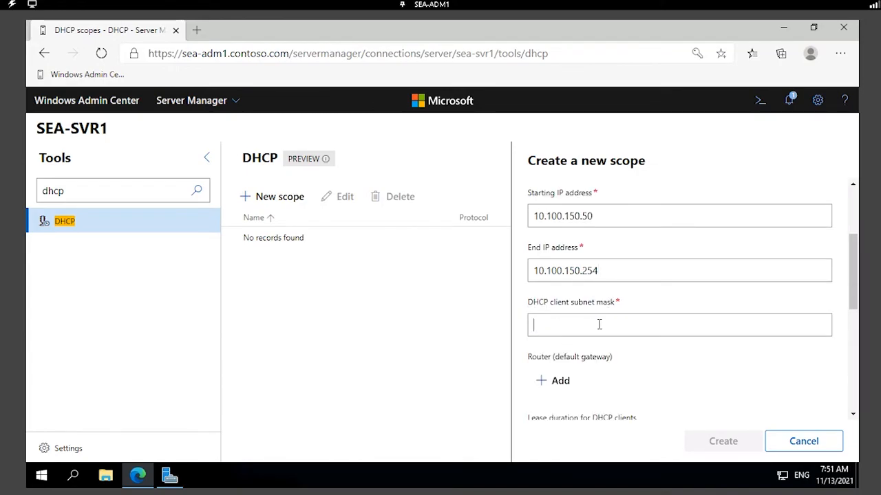
Enter subnet mask 255.255.255.0 and add router (default gateway) 10.100.150.1 for the scope.
type("2")
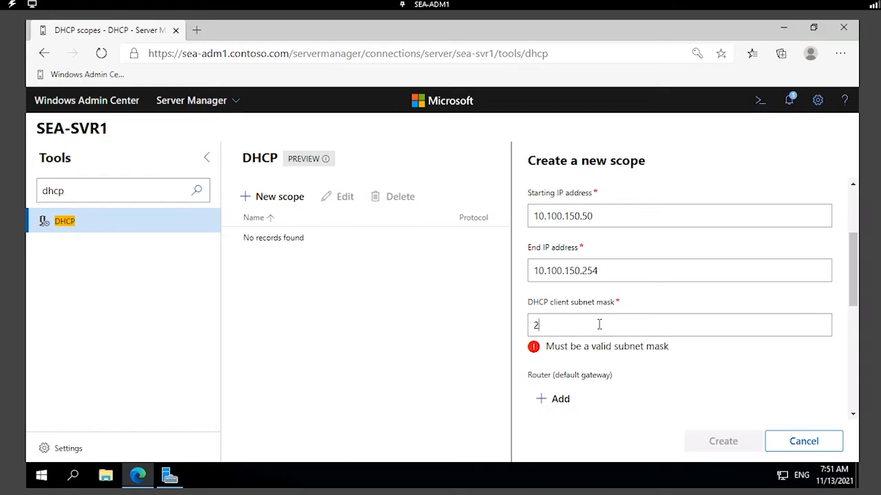
type("55.255.255.0")
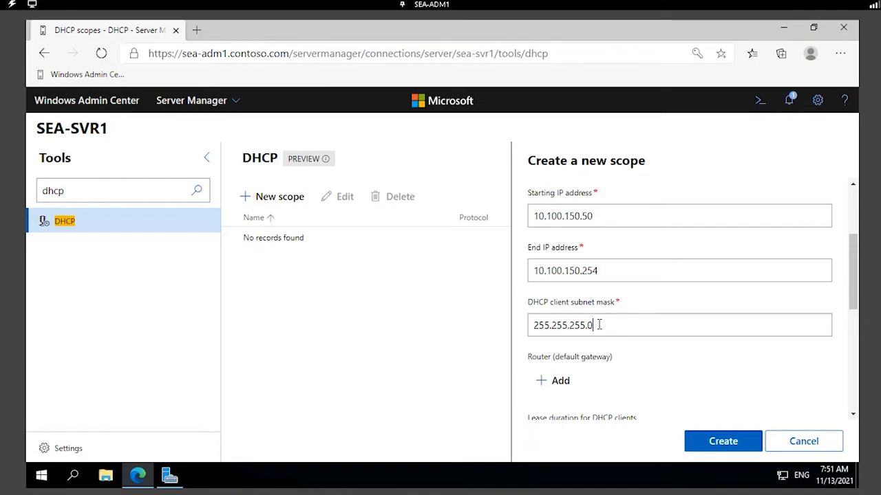
scroll(599, 325, "down", 1)
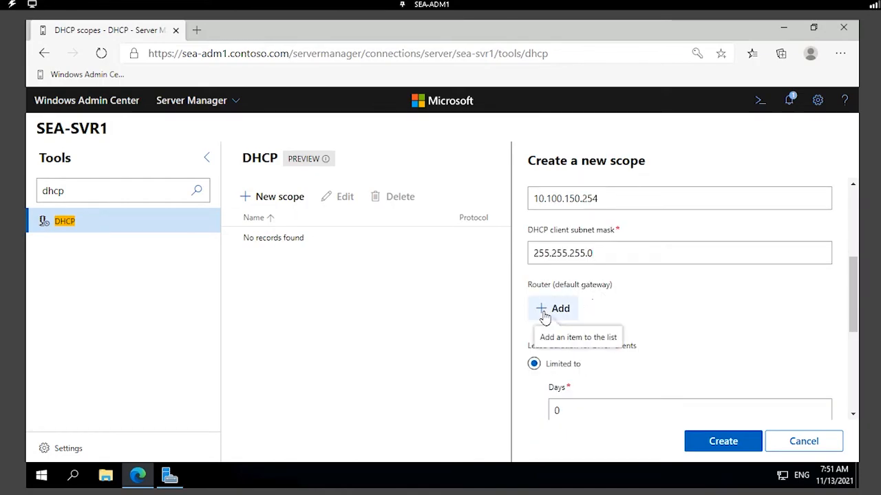
left_click(544, 316)
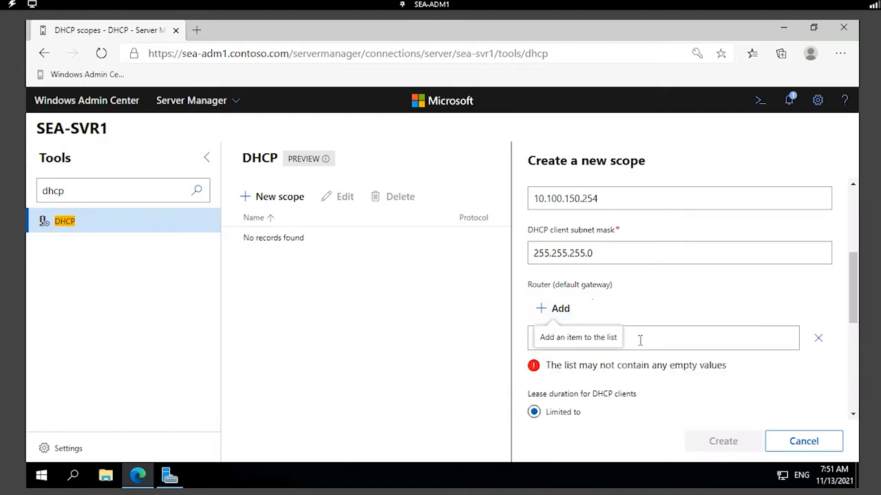
type("10")
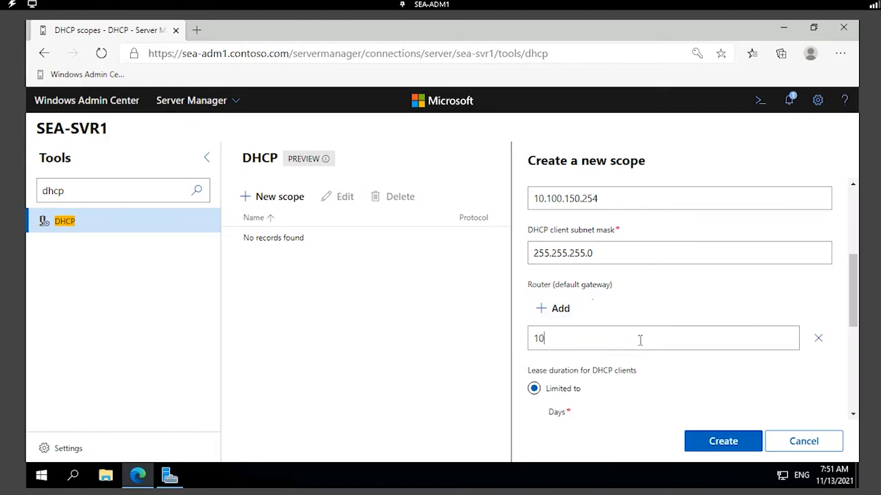
type(".100")
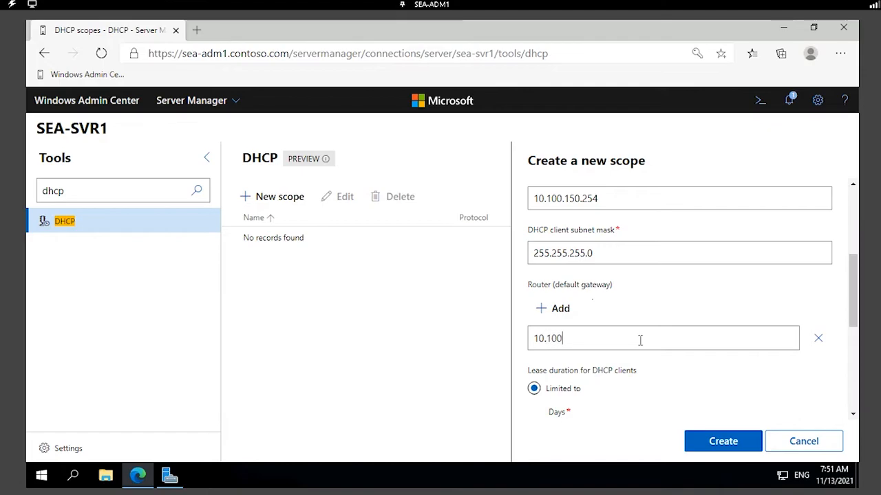
type(".150.1")
scroll(639, 340, "down", 1)
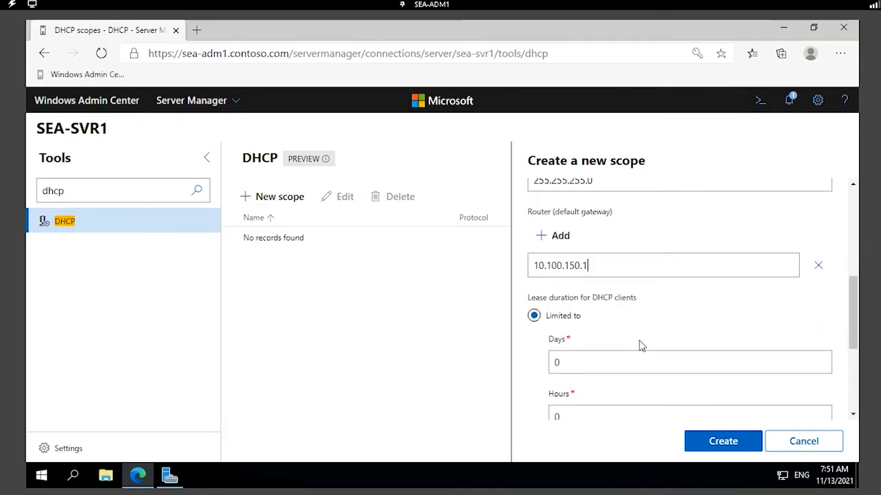
scroll(636, 343, "down", 1)
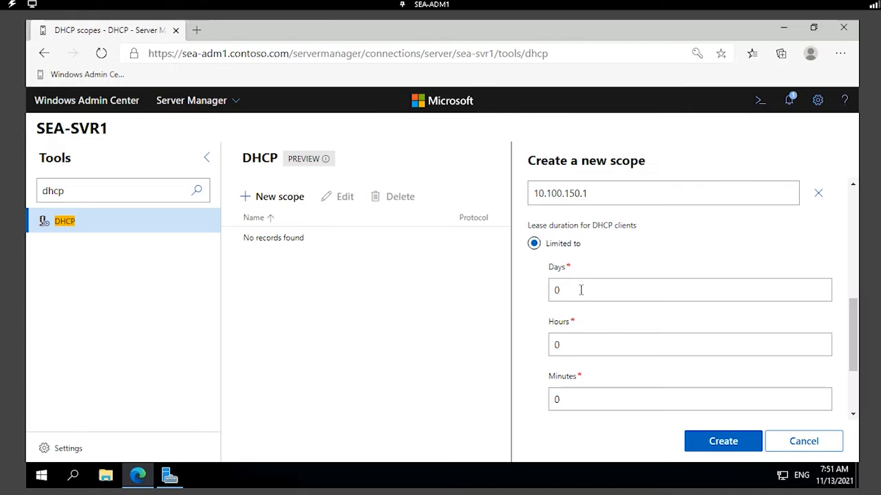
Change lease Days to 4, then set the client lease duration to Unlimited.
key("BackSpace")
type("4")
scroll(581, 296, "down", 1)
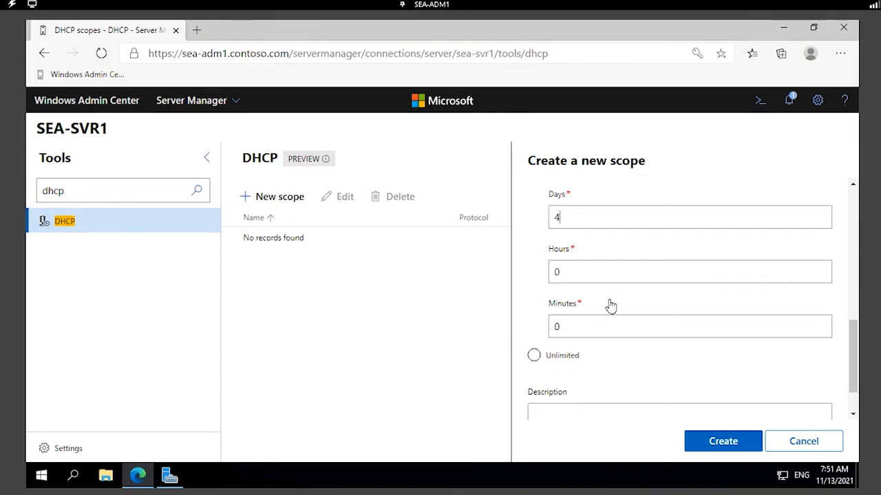
scroll(609, 295, "up", 1)
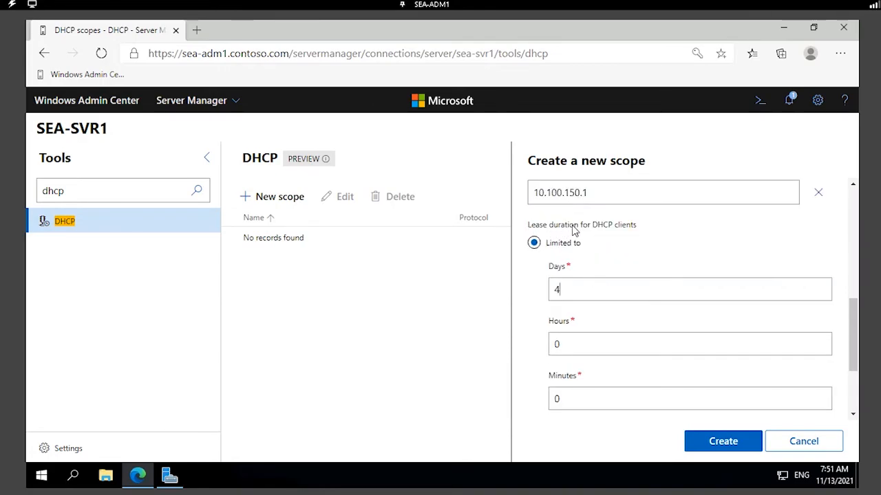
scroll(586, 277, "down", 1)
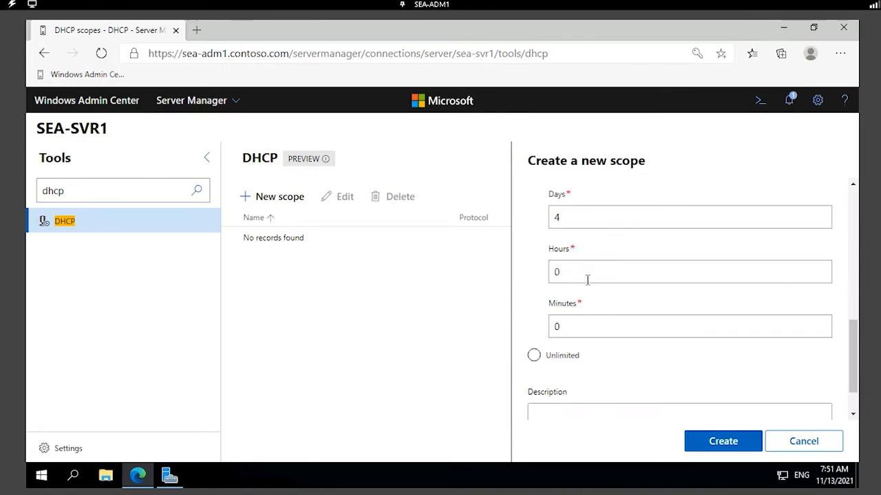
left_click(534, 357)
scroll(569, 336, "up", 1)
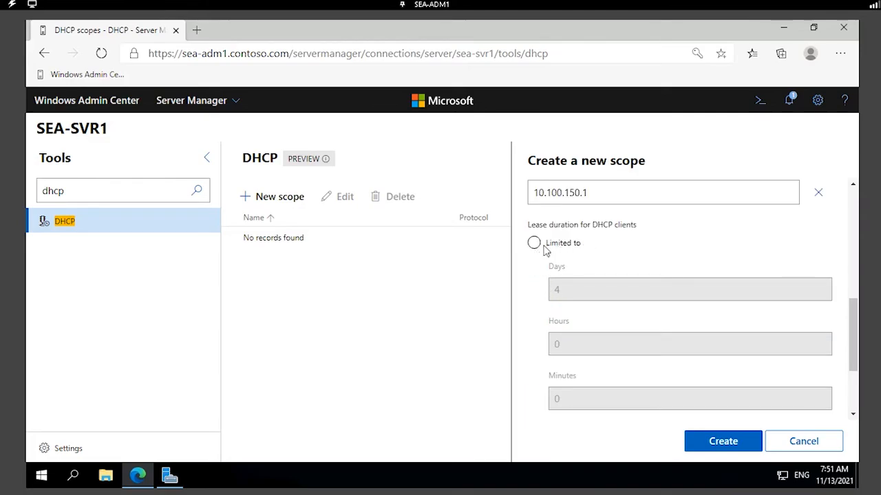
scroll(603, 288, "down", 2)
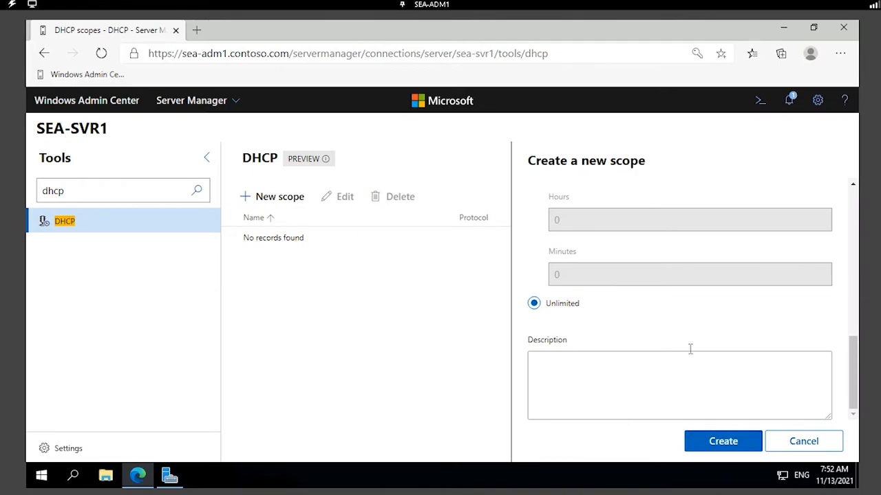
scroll(691, 355, "up", 7)
scroll(598, 275, "down", 2)
scroll(619, 294, "down", 3)
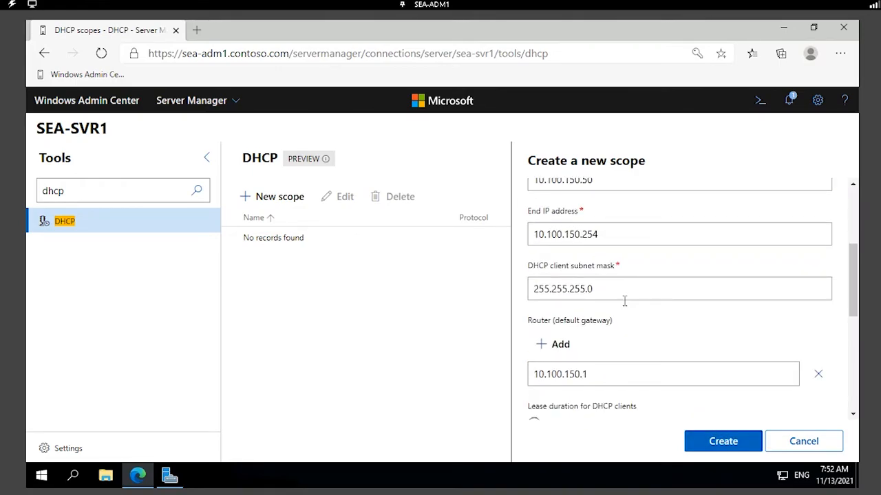
Create the Client DHCP scope and open its Client DHCP [10.100.150.0] details page.
left_click(725, 445)
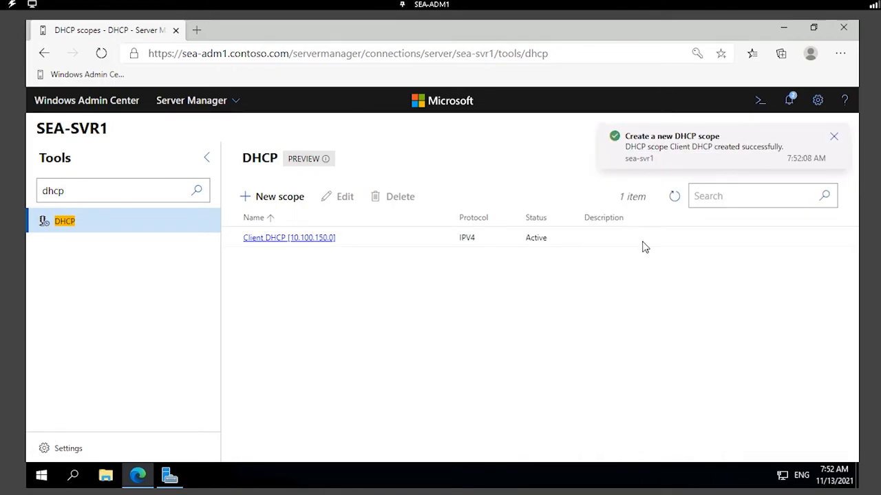
left_click(289, 238)
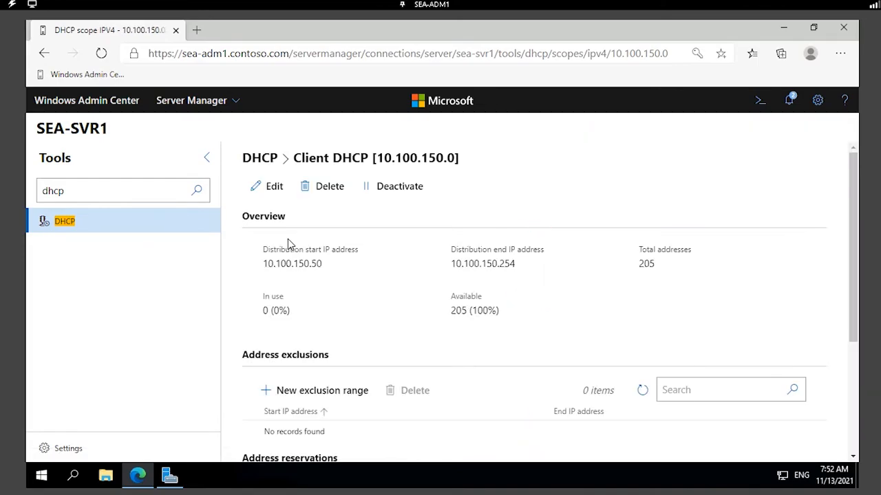
scroll(386, 221, "down", 2)
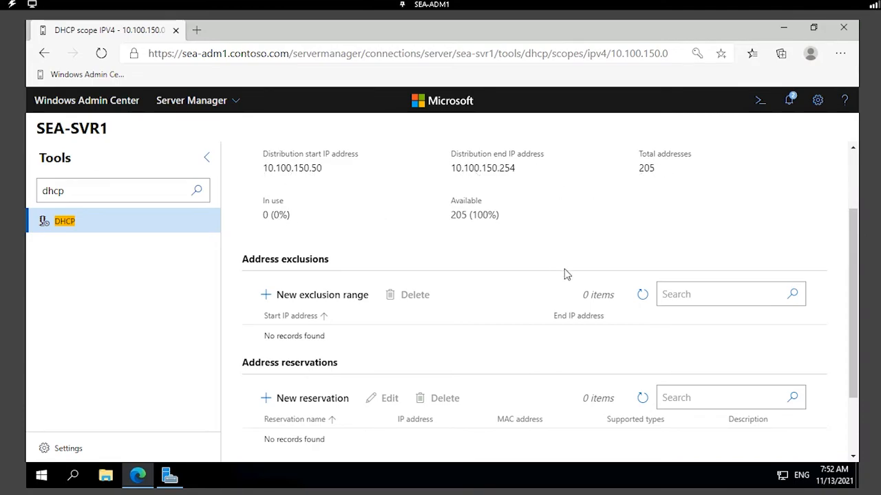
scroll(564, 274, "down", 2)
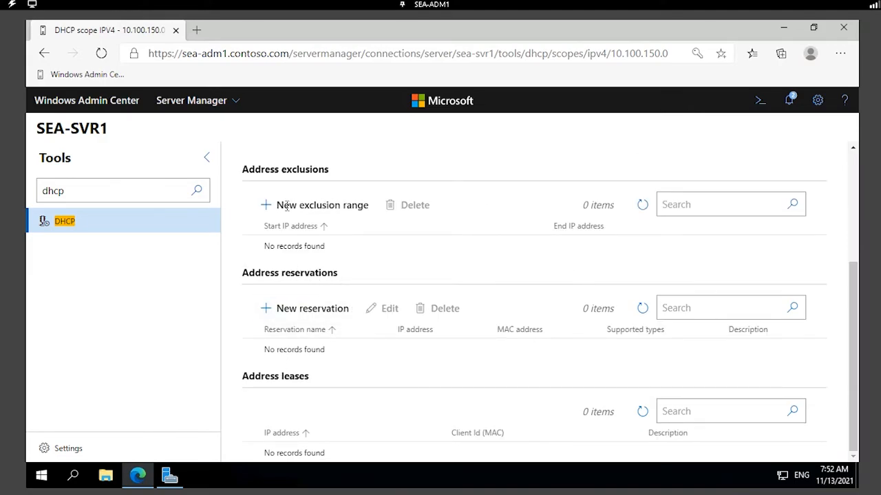
scroll(413, 261, "up", 4)
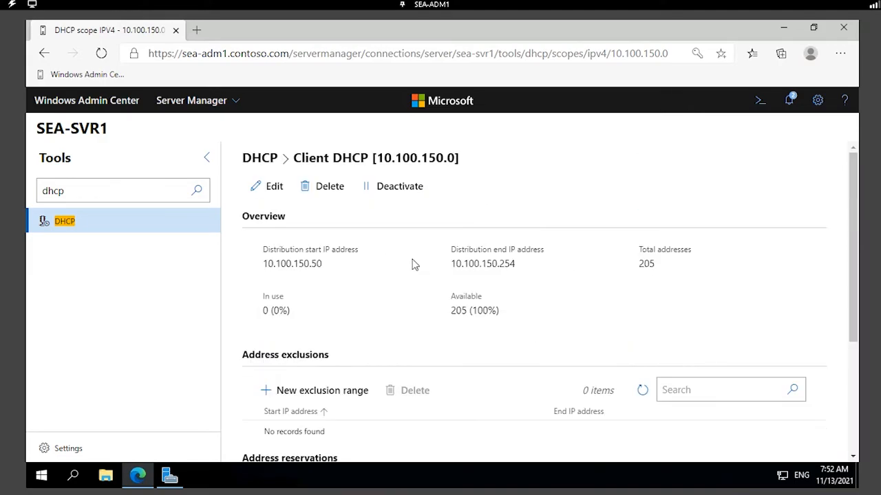
From a refreshed Server Manager, launch the DHCP console via Tools and maximize it.
left_click(782, 28)
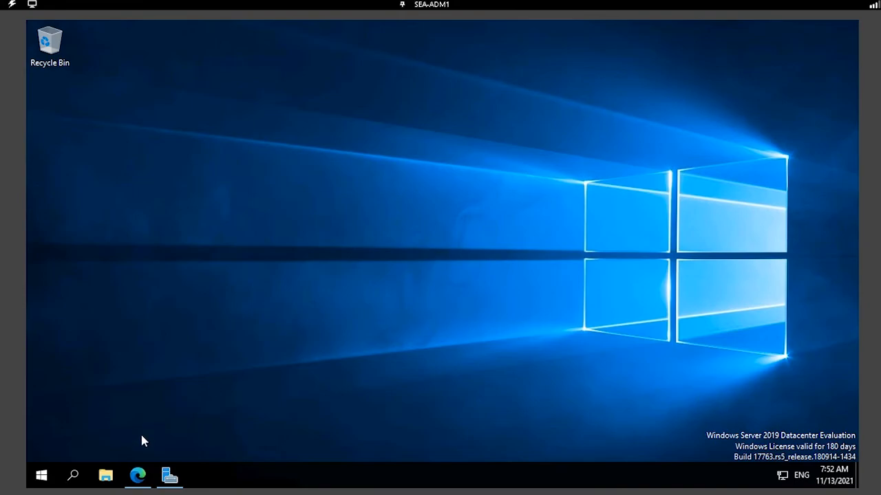
left_click(169, 475)
left_click(652, 57)
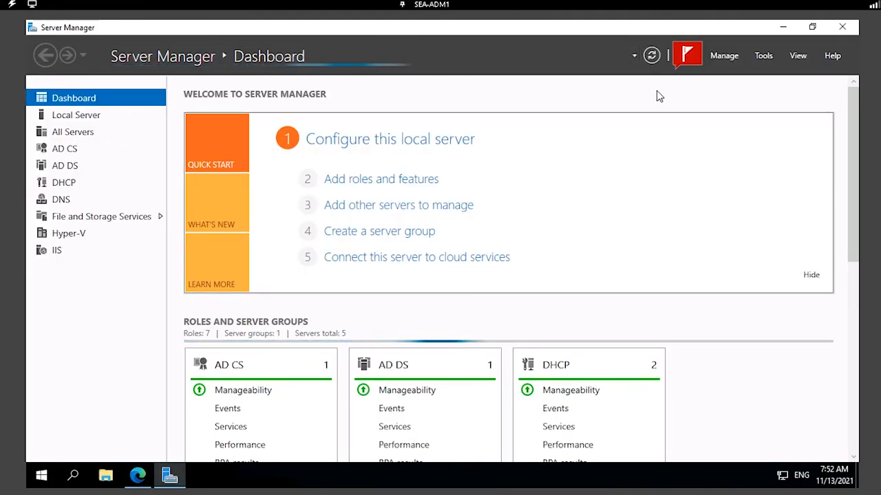
left_click(764, 56)
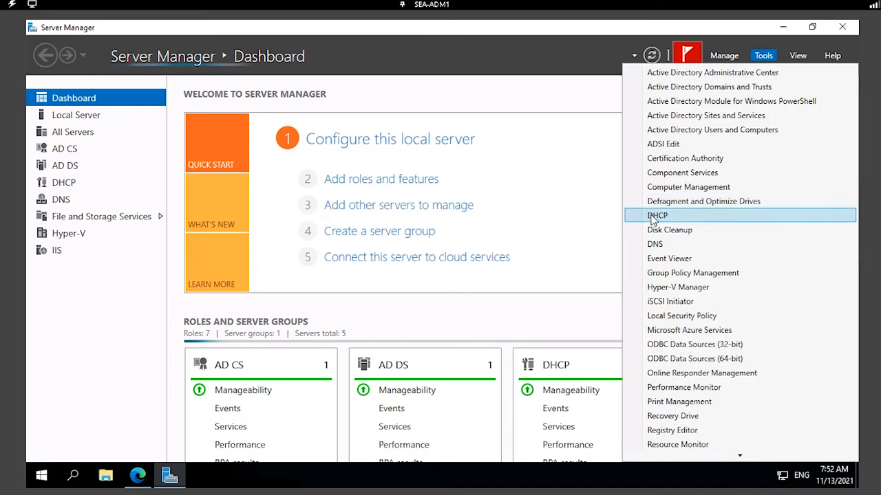
left_click(671, 216)
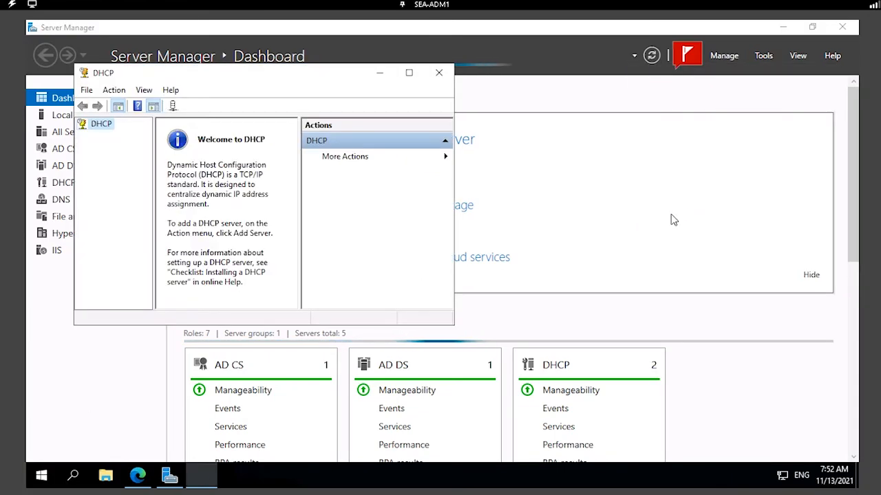
left_click(407, 74)
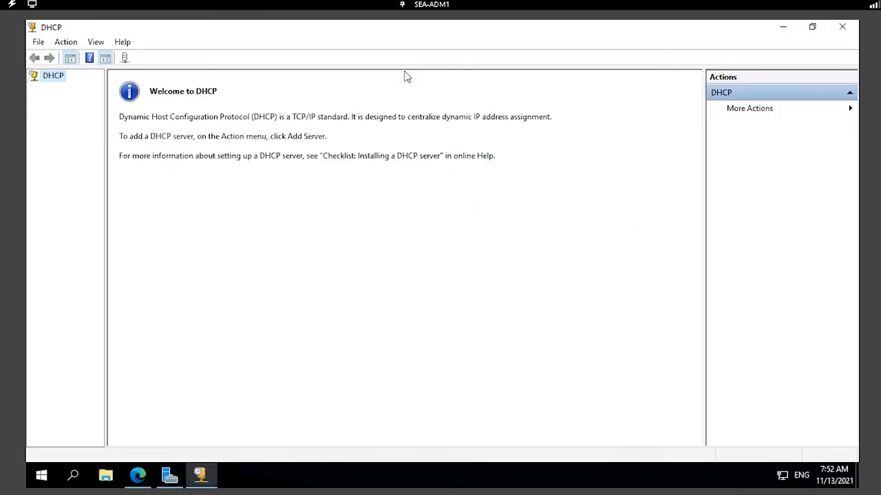
Add the authorized DHCP server sea-svr1.contoso.com to the DHCP console.
right_click(58, 79)
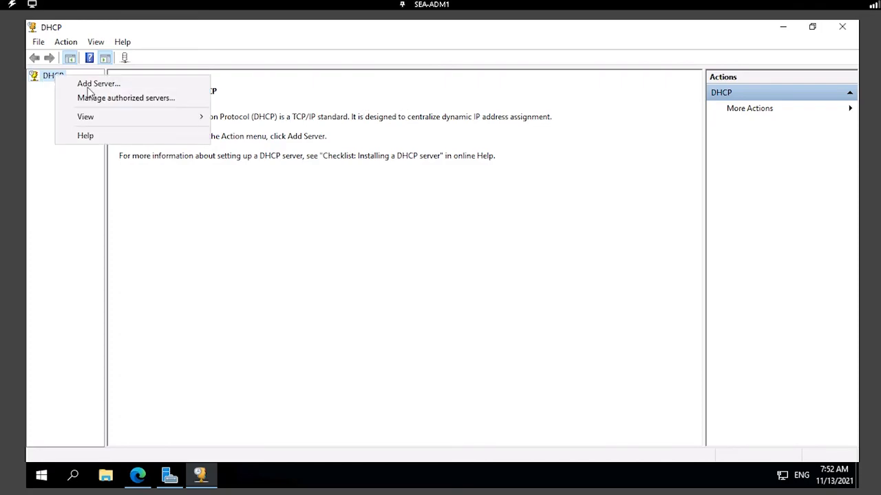
left_click(141, 86)
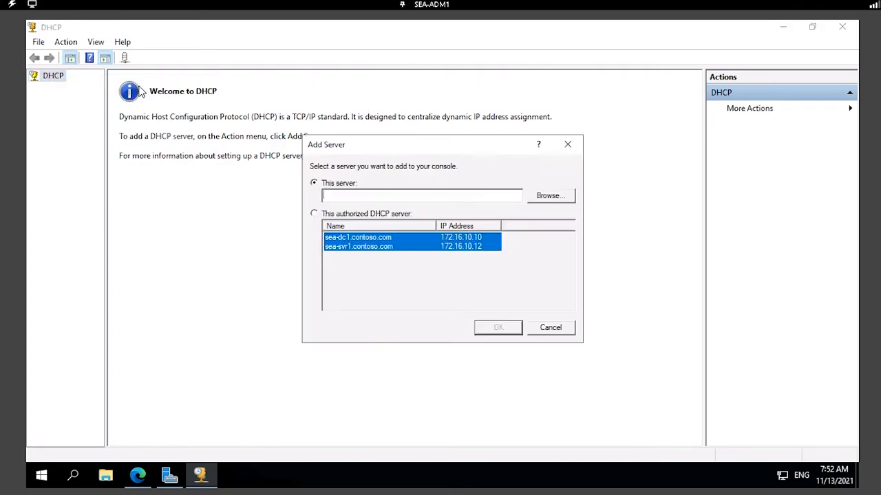
left_click(313, 214)
left_click(342, 249)
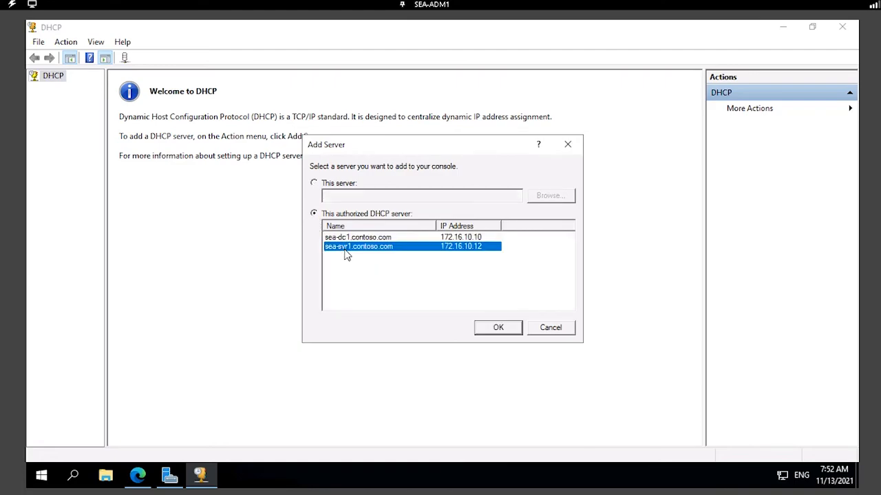
left_click(141, 477)
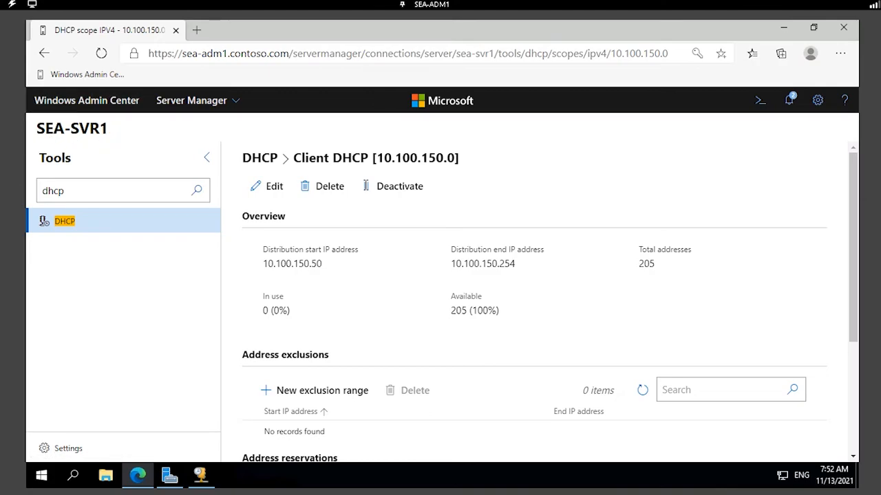
left_click(783, 27)
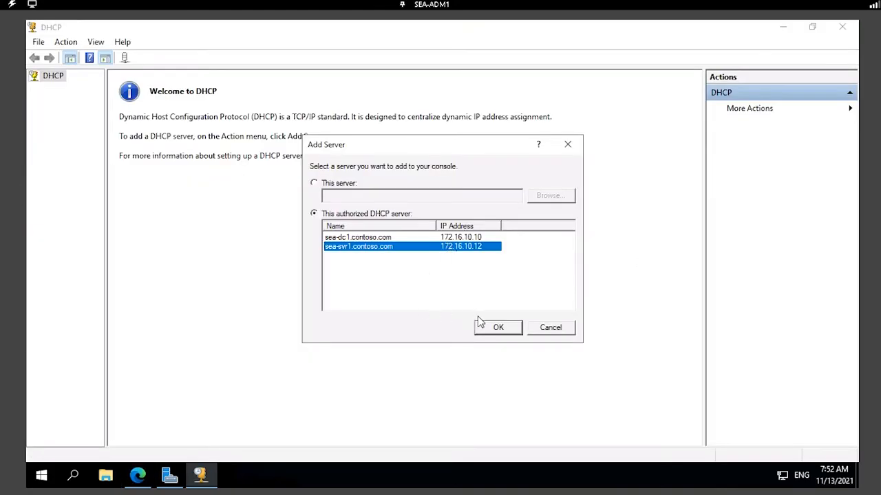
left_click(499, 329)
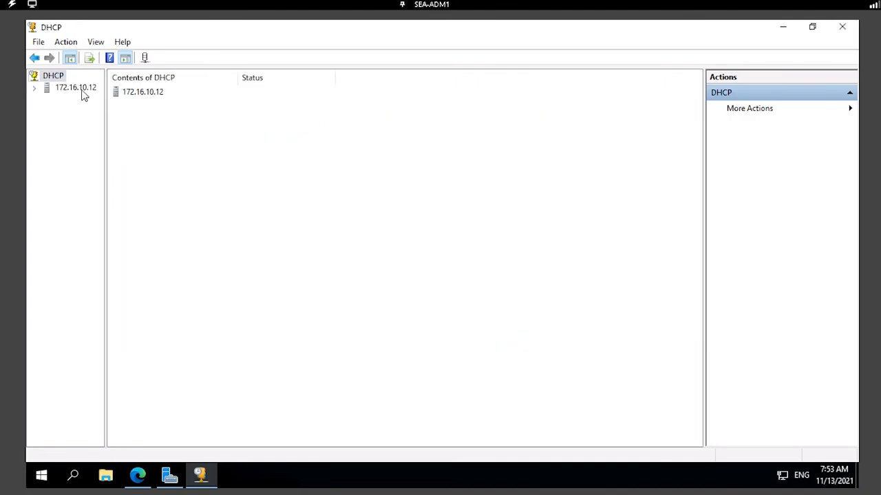
Expand 172.16.10.12 down to Scope [10.100.150.0] Client DHCP, widening the tree pane for full names.
left_click(36, 88)
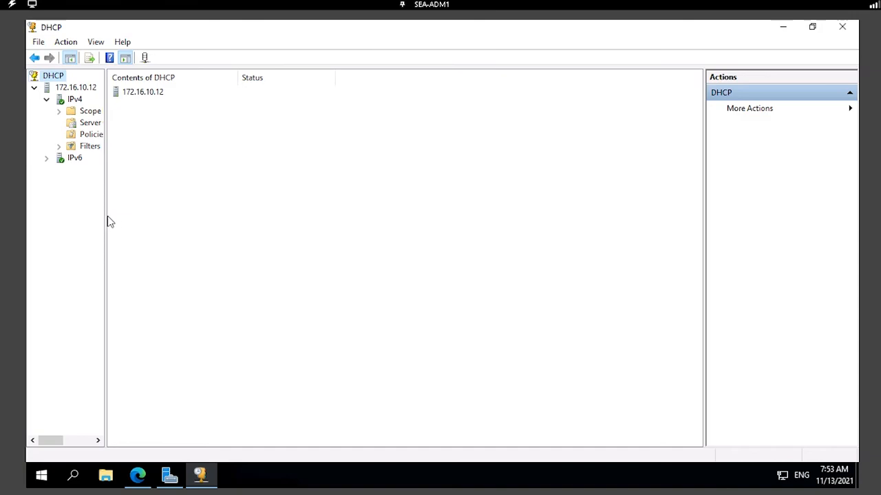
left_click_drag(104, 215, 241, 211)
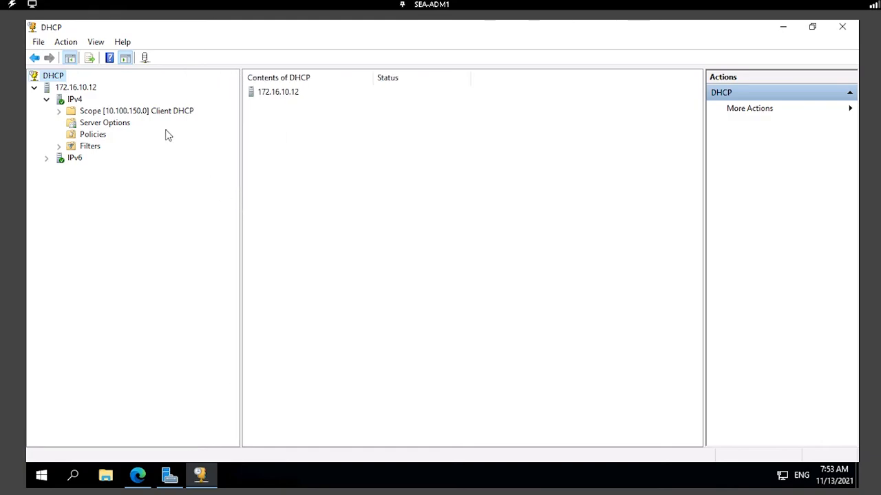
left_click(59, 111)
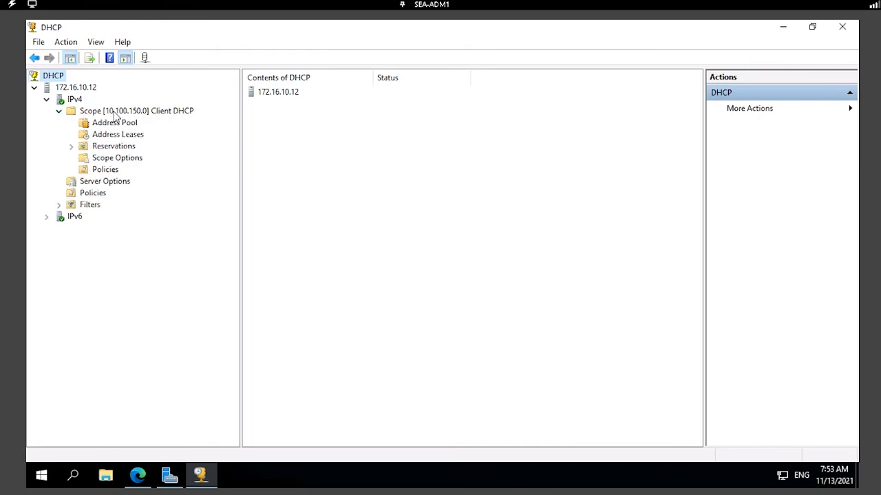
right_click(112, 113)
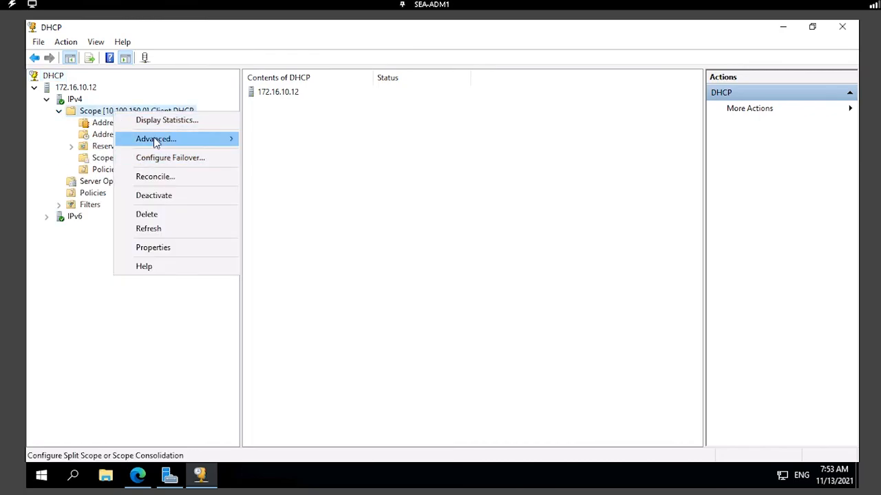
left_click(161, 249)
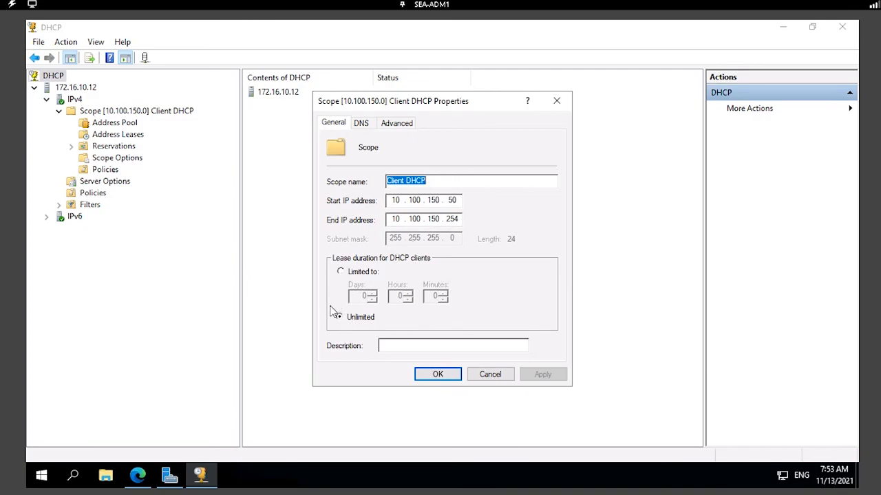
left_click(145, 481)
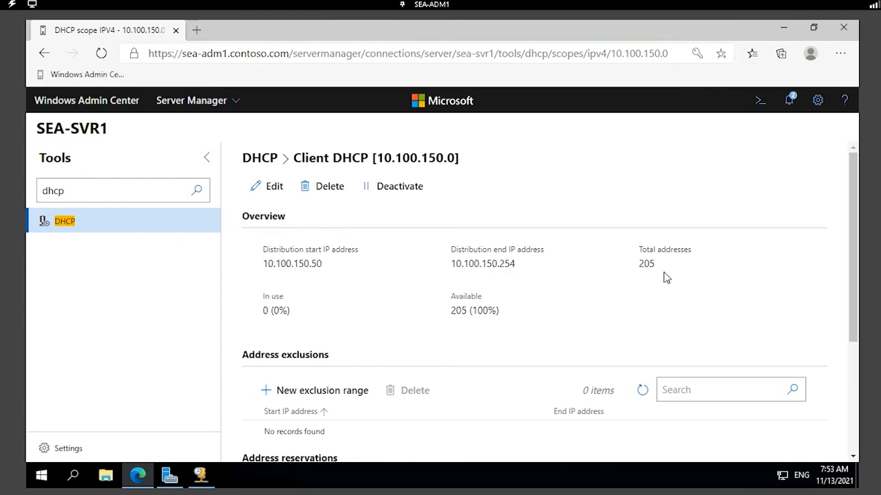
left_click(783, 27)
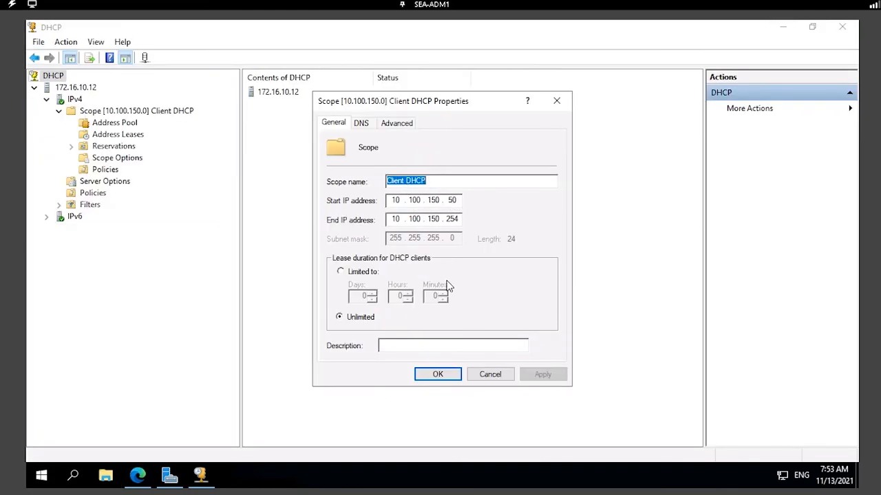
left_click(452, 377)
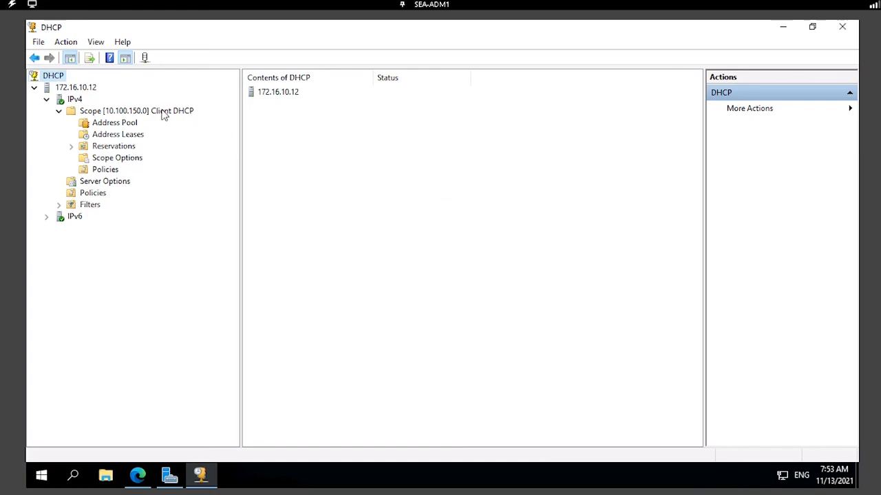
Review Scope Options to confirm 003 Router is 10.100.150.1, cancel without changes, and reselect the scope.
left_click(164, 111)
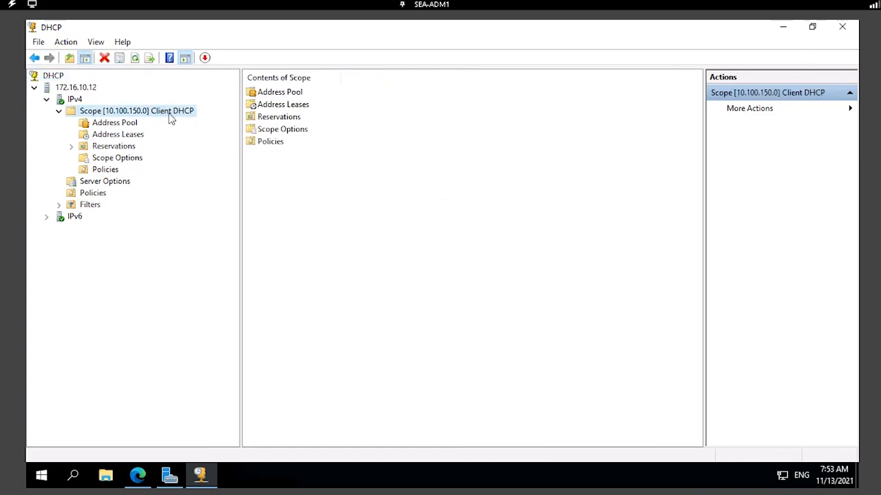
left_click(134, 161)
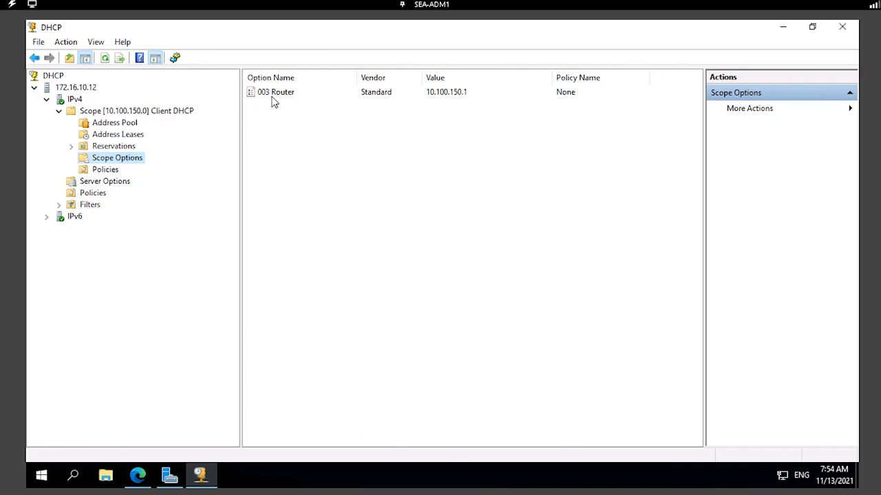
right_click(125, 160)
left_click(172, 169)
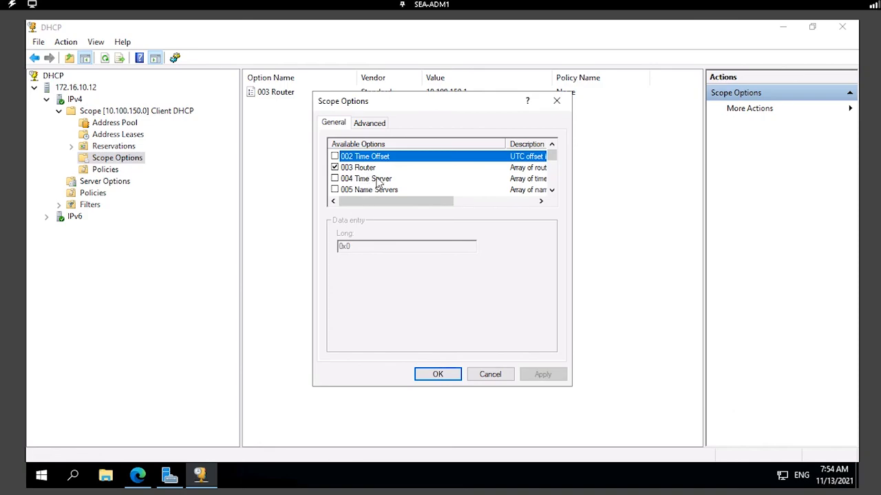
scroll(377, 182, "down", 12)
scroll(380, 181, "up", 10)
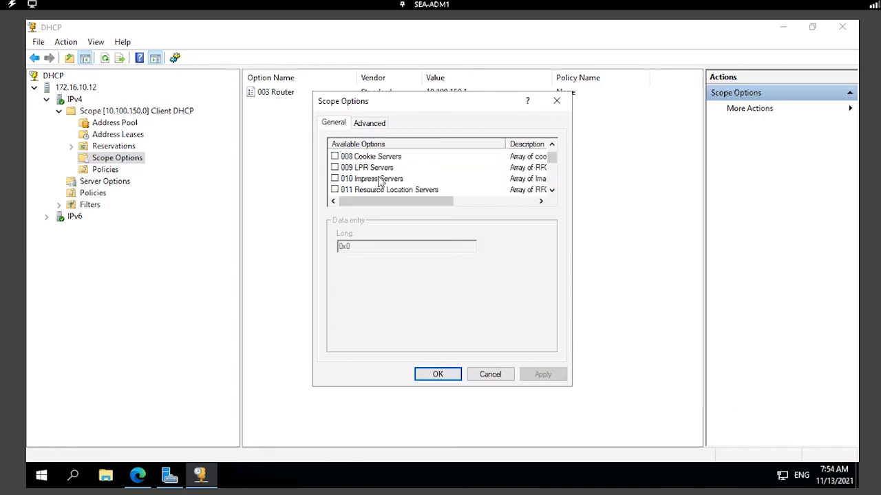
scroll(379, 181, "up", 2)
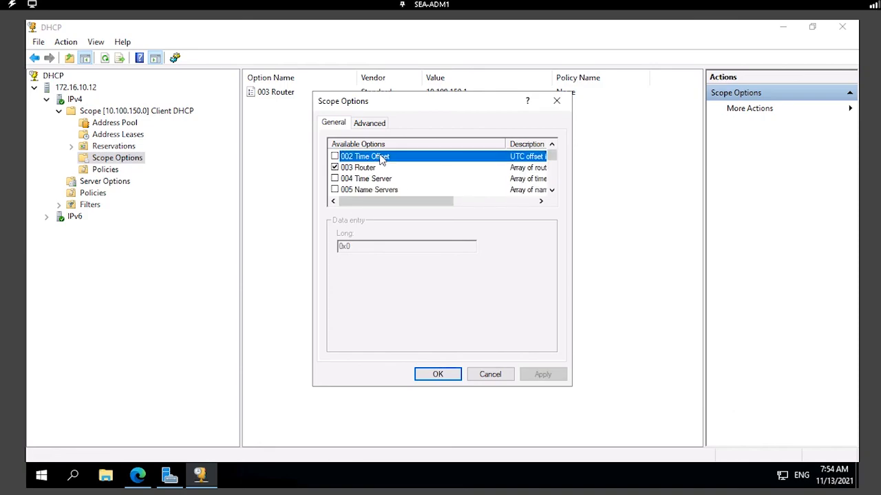
left_click(490, 374)
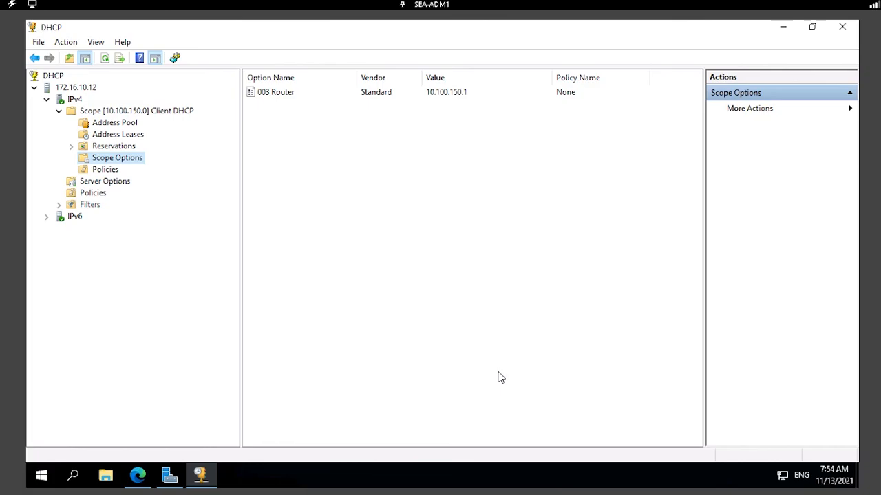
left_click(98, 111)
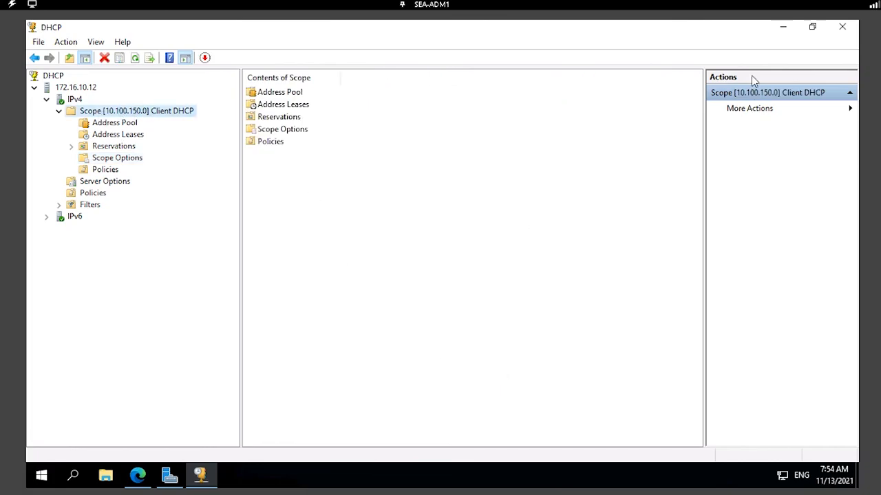
Recheck the Client DHCP scope overview in Windows Admin Center, then minimize every window to the desktop.
left_click(782, 27)
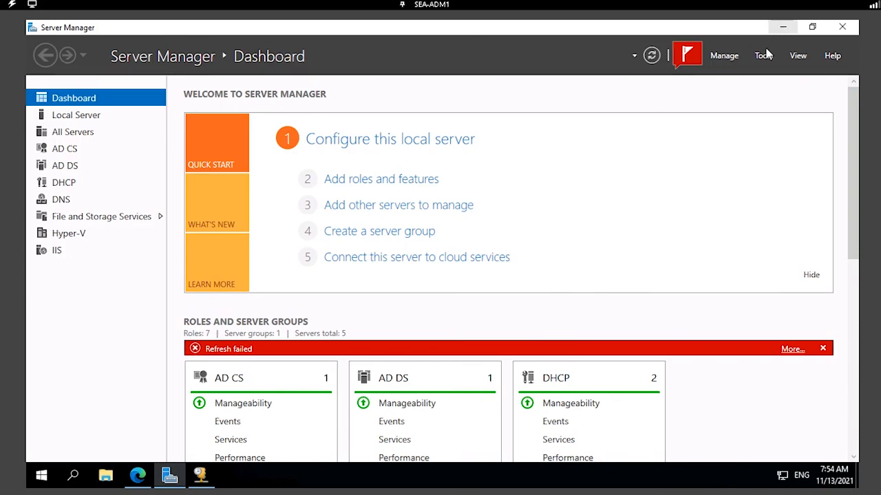
left_click(782, 28)
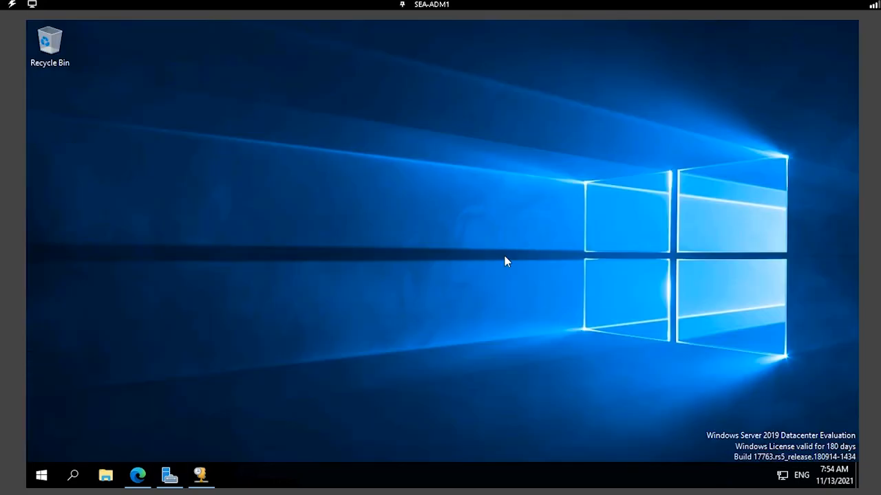
left_click(139, 474)
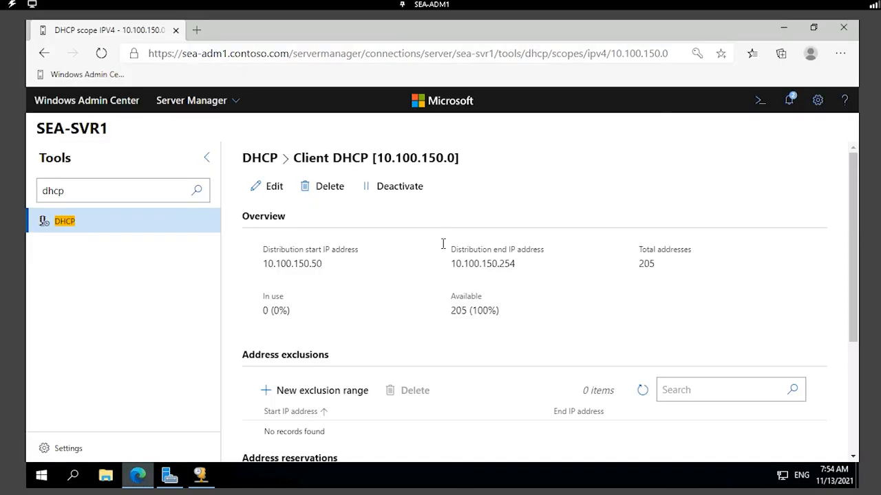
scroll(442, 247, "down", 3)
scroll(442, 247, "up", 3)
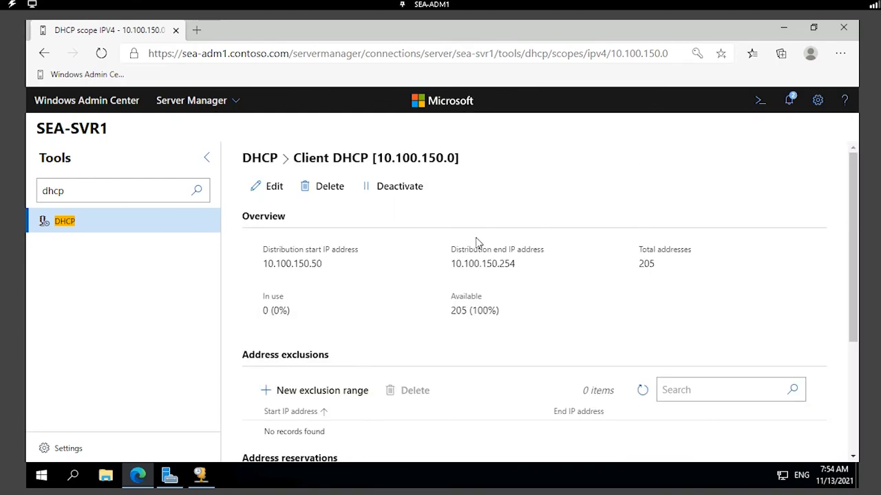
left_click(789, 27)
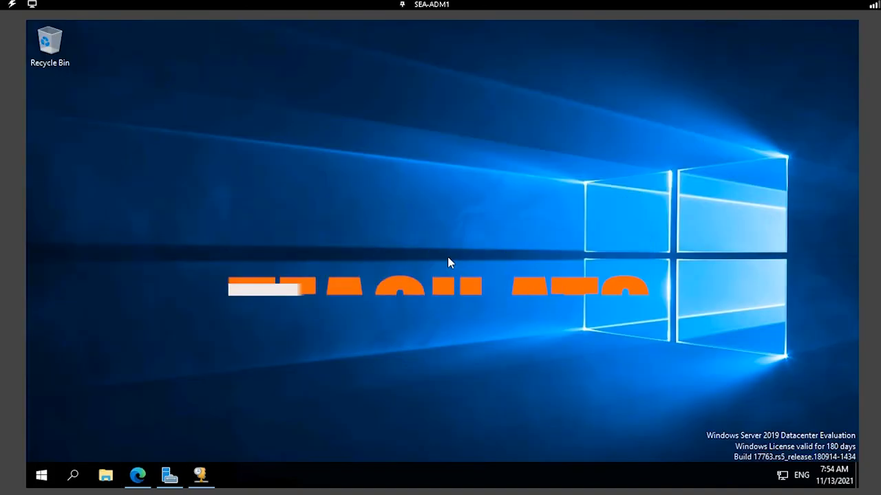